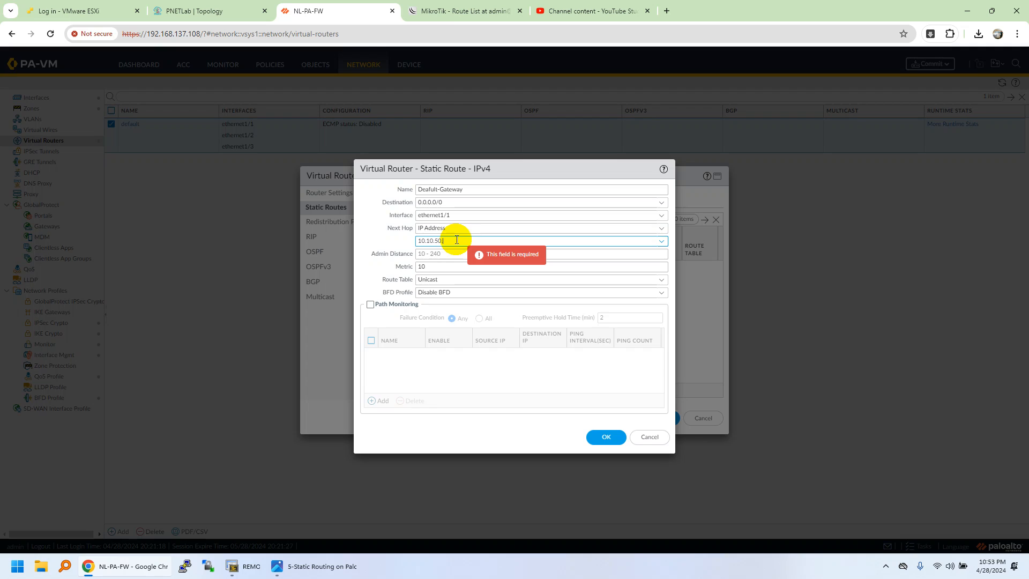
- Complete the default static route with next hop 10.10.50.1 and save the route and the virtual router
type(".1")
left_click_drag(370, 253, 403, 254)
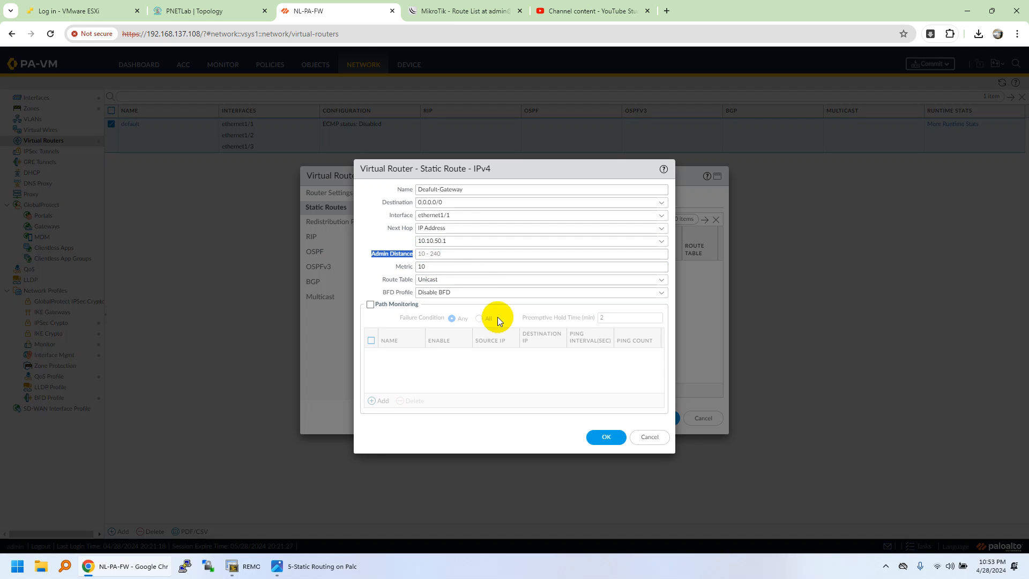
left_click(604, 438)
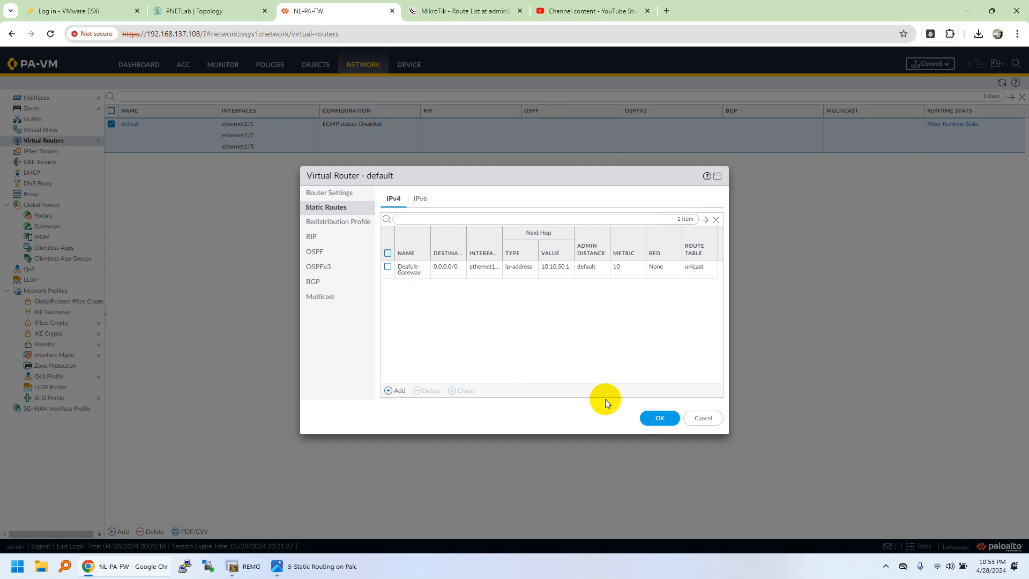
left_click(652, 425)
left_click(351, 194)
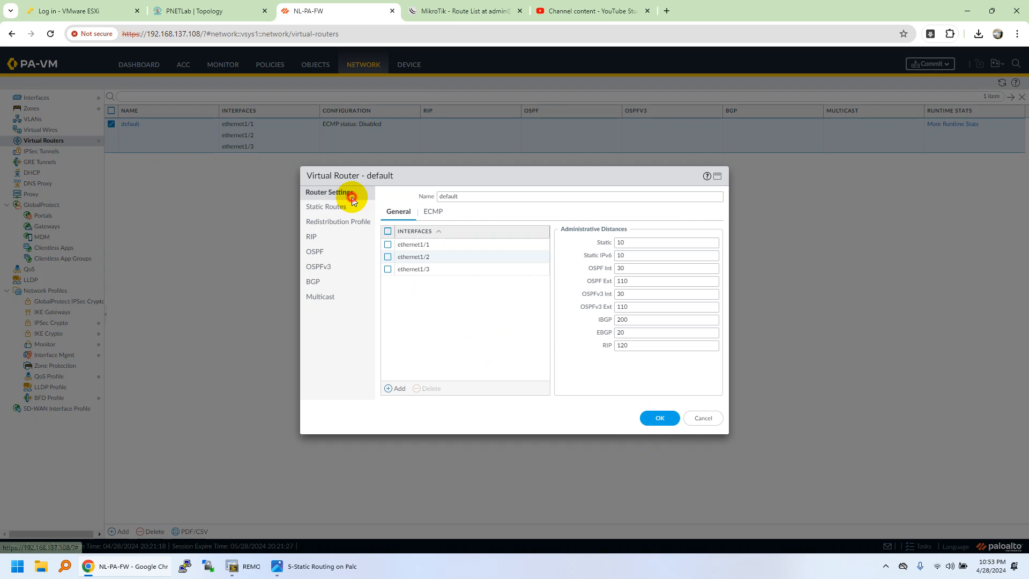
left_click(336, 206)
left_click(661, 417)
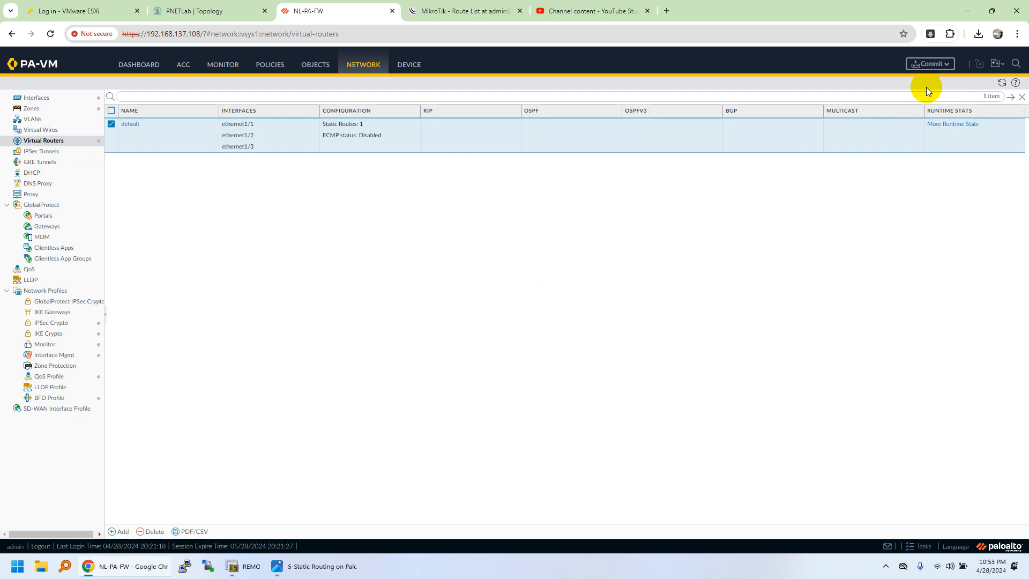
- View the OSPF summary in the default virtual router's runtime statistics and close it
left_click(941, 125)
left_click(377, 196)
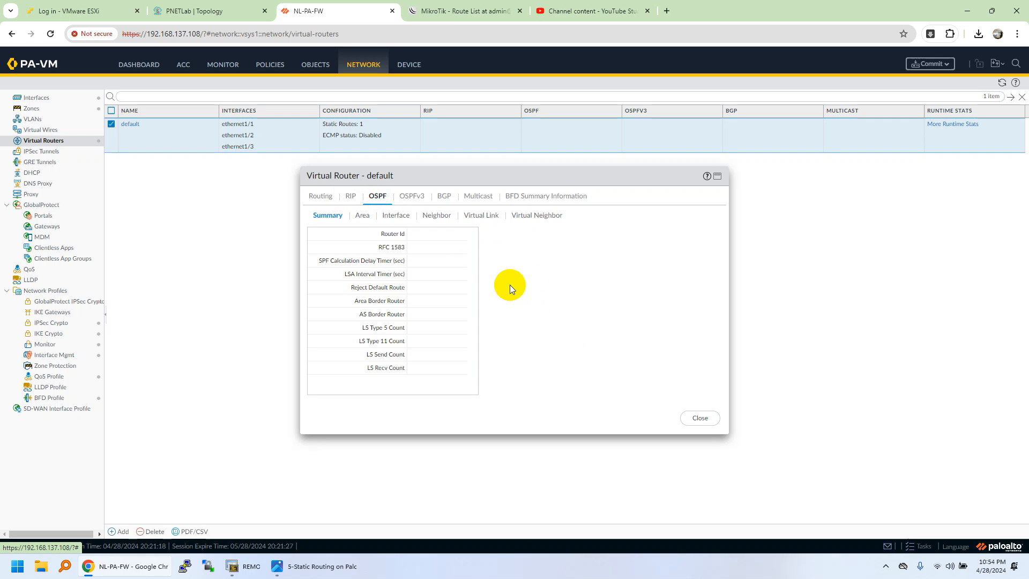
left_click(696, 417)
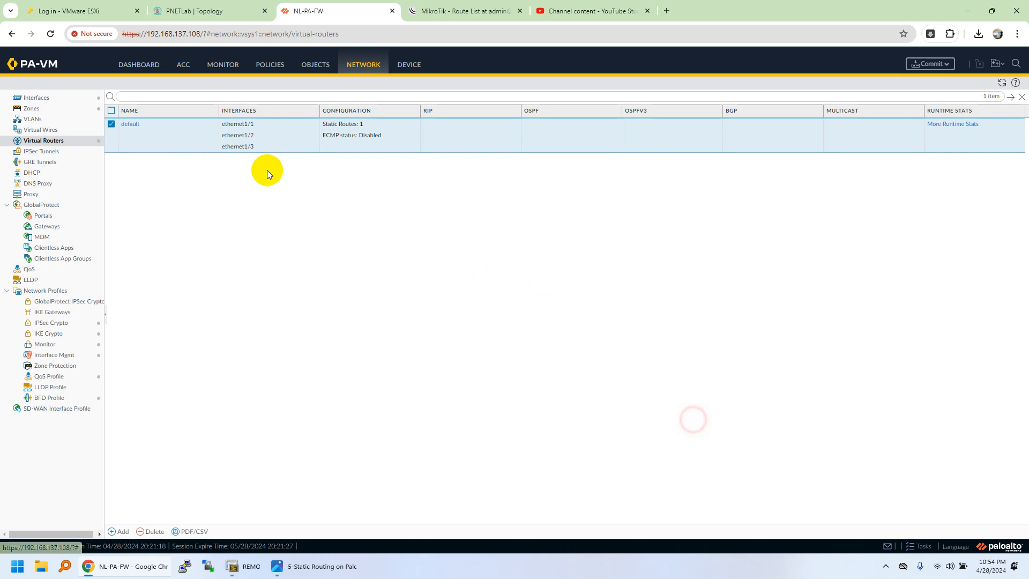
- Reopen the default virtual router and review its static routes, redistribution profiles and the administrative distance of each routing protocol
left_click(130, 123)
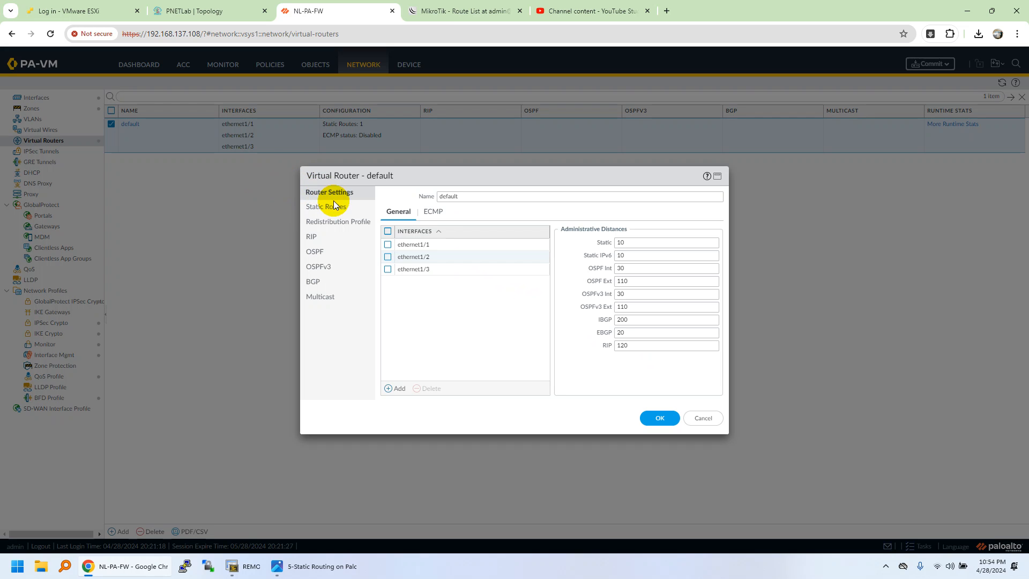
left_click(333, 205)
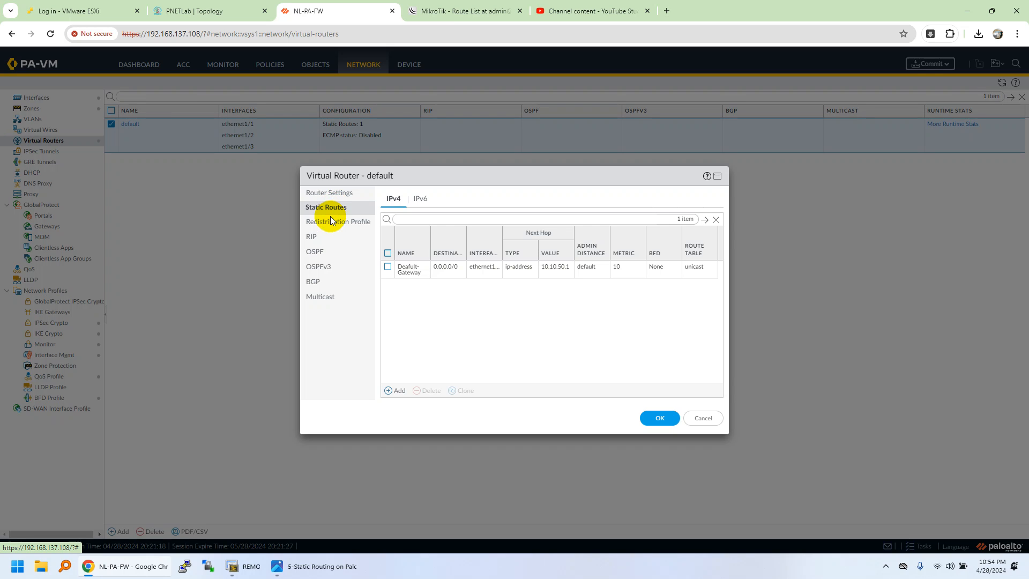
left_click(329, 226)
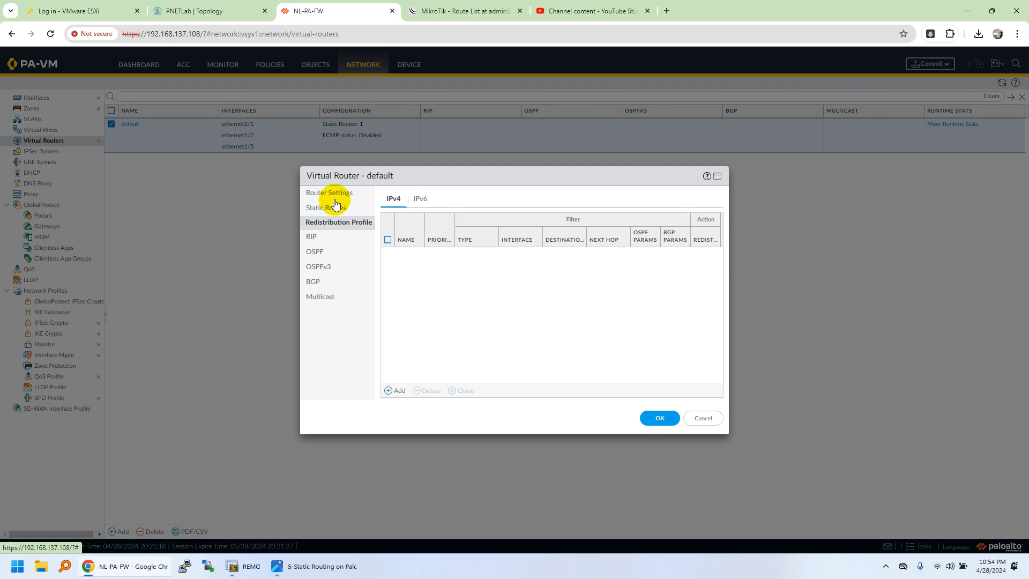
left_click(330, 194)
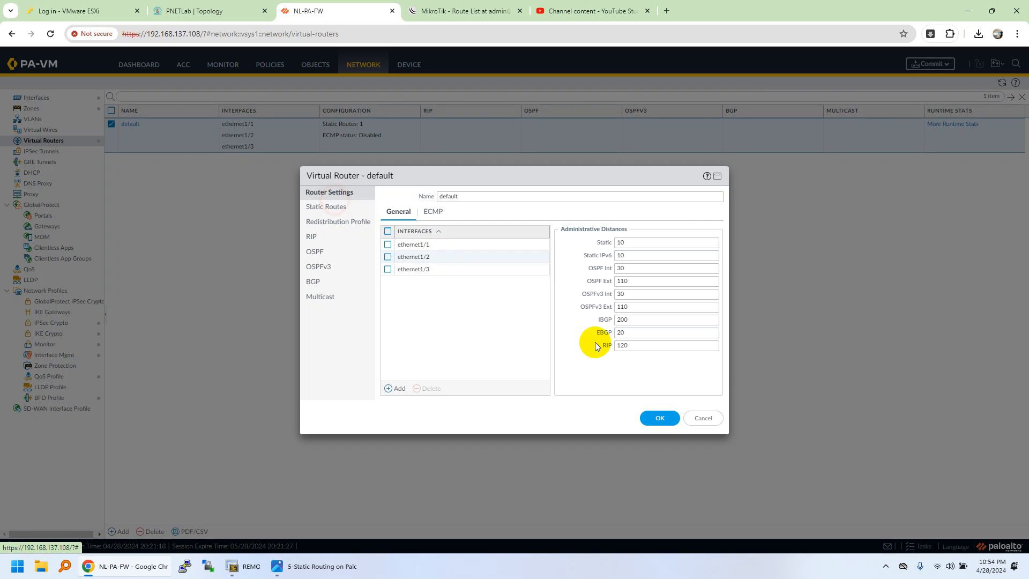
double_click(619, 243)
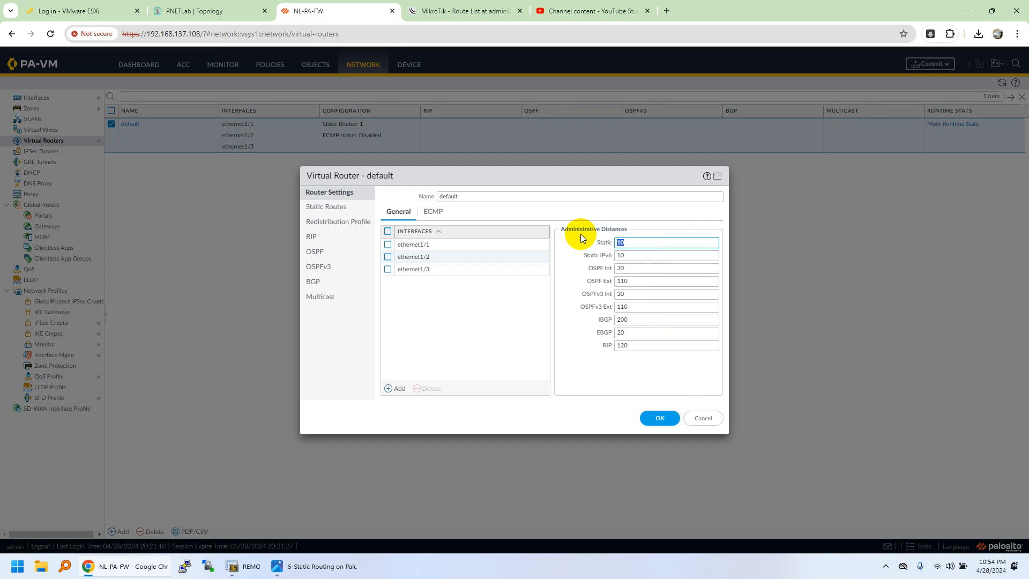
double_click(620, 242)
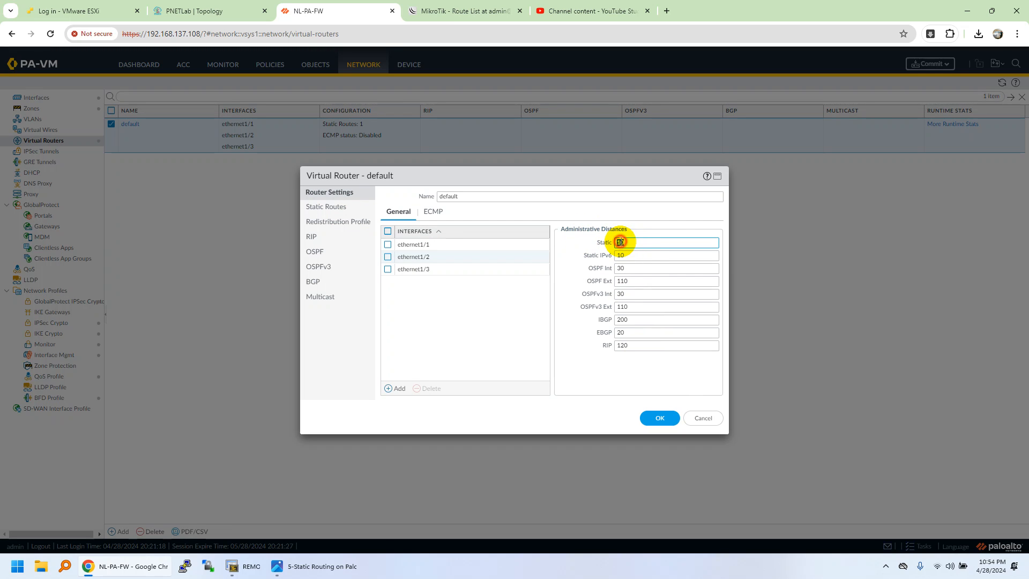
left_click(631, 244)
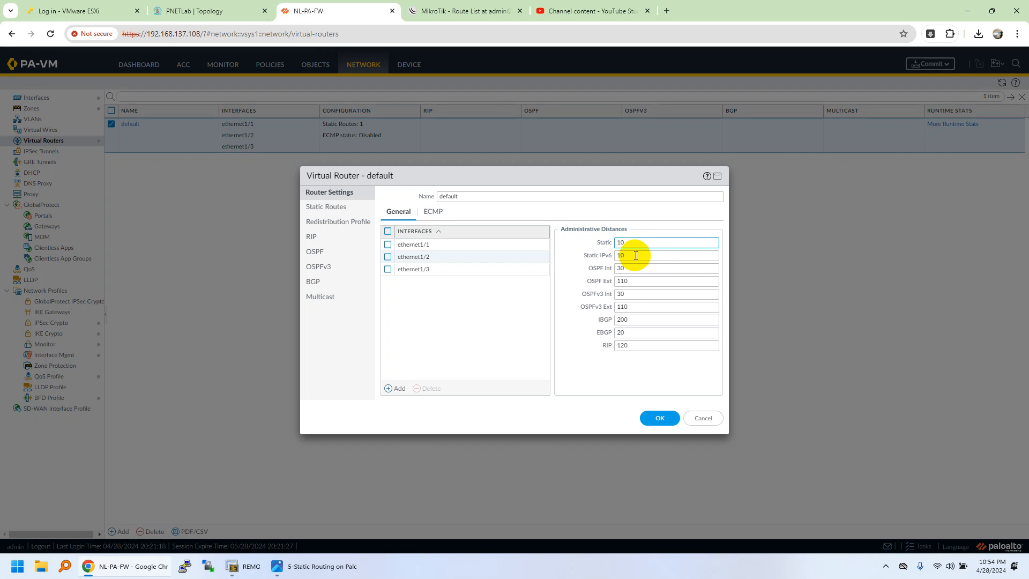
double_click(625, 256)
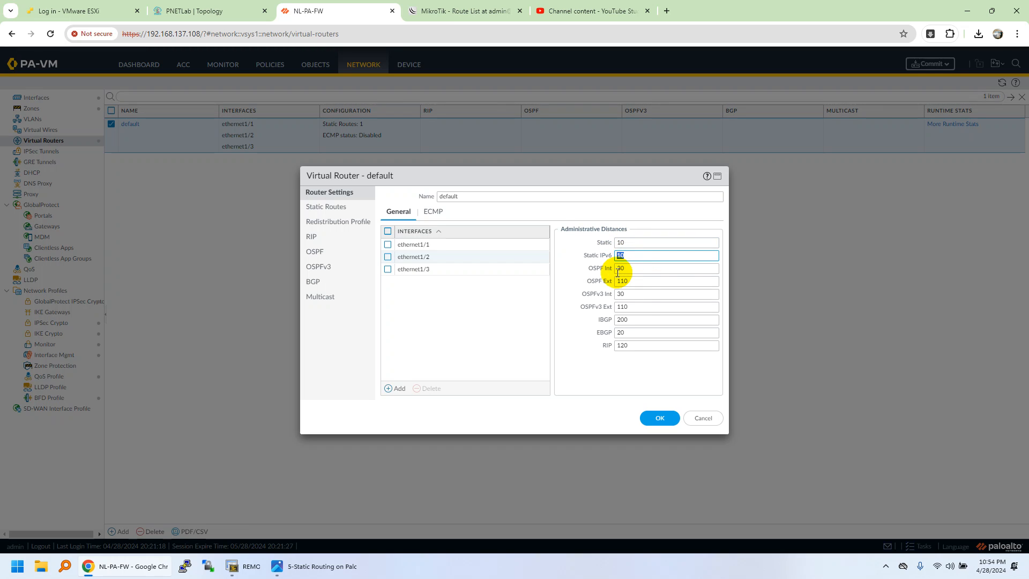
double_click(624, 271)
double_click(622, 278)
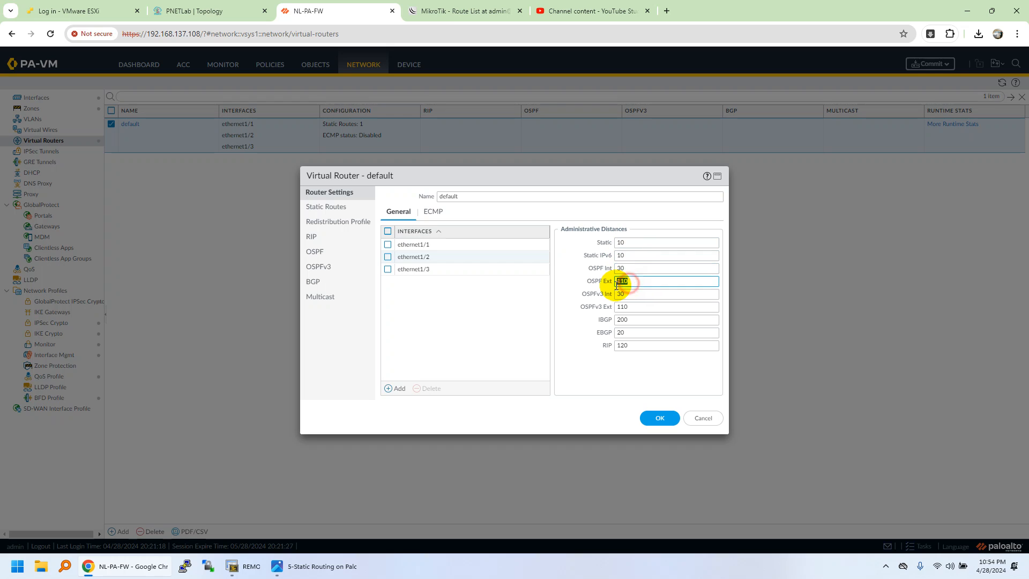
double_click(621, 270)
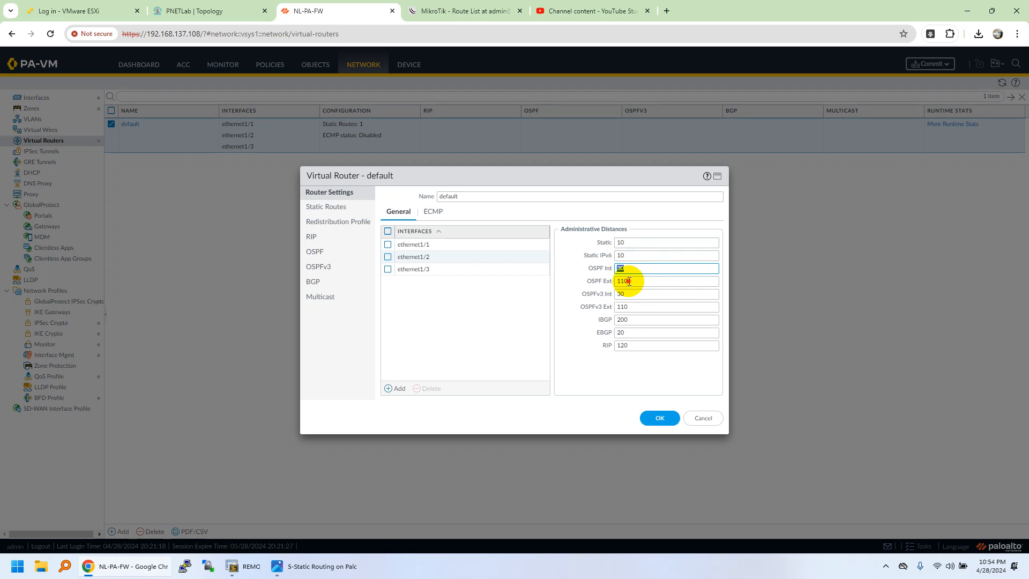
double_click(629, 282)
double_click(627, 295)
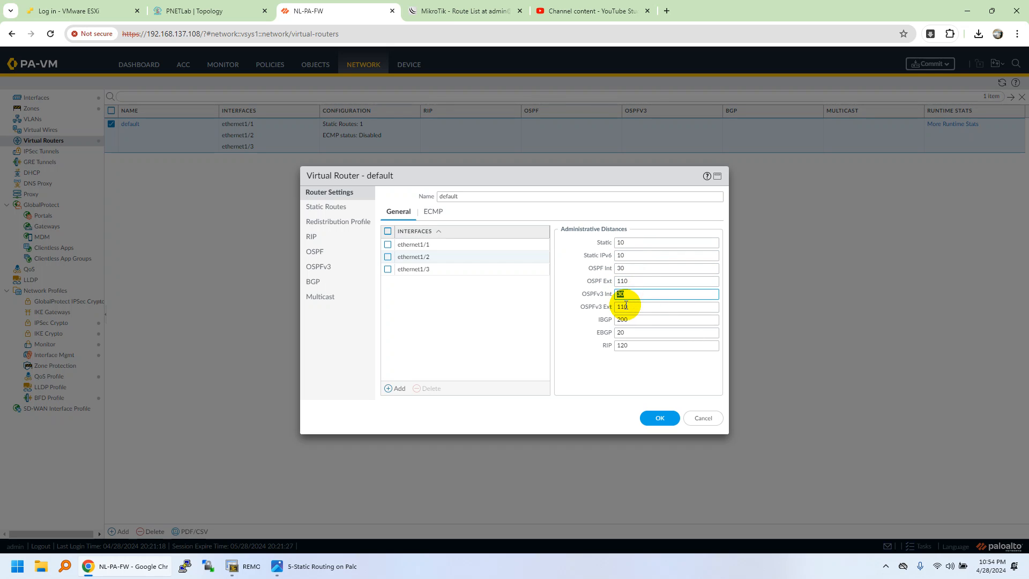
double_click(626, 321)
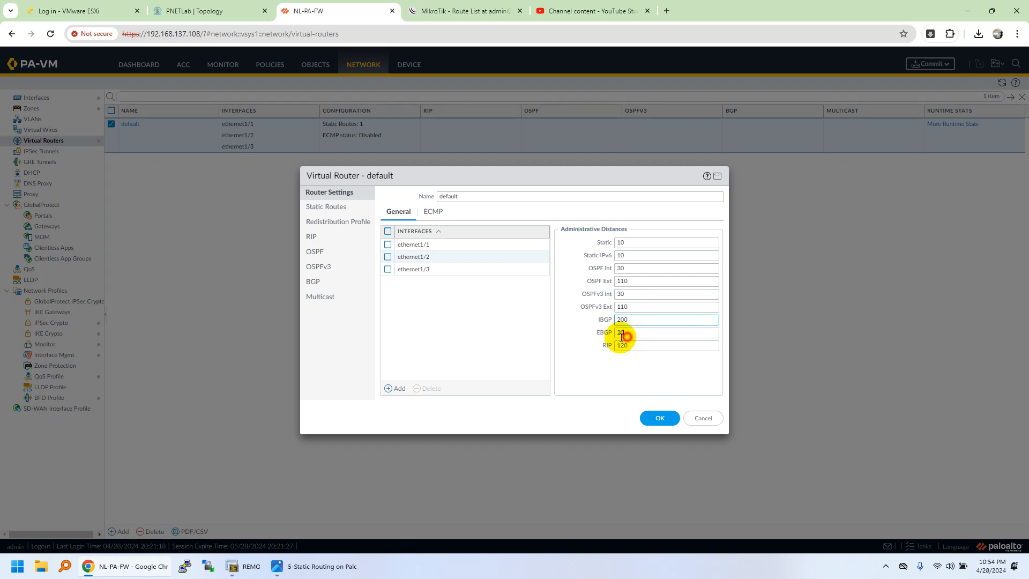
double_click(621, 334)
double_click(620, 346)
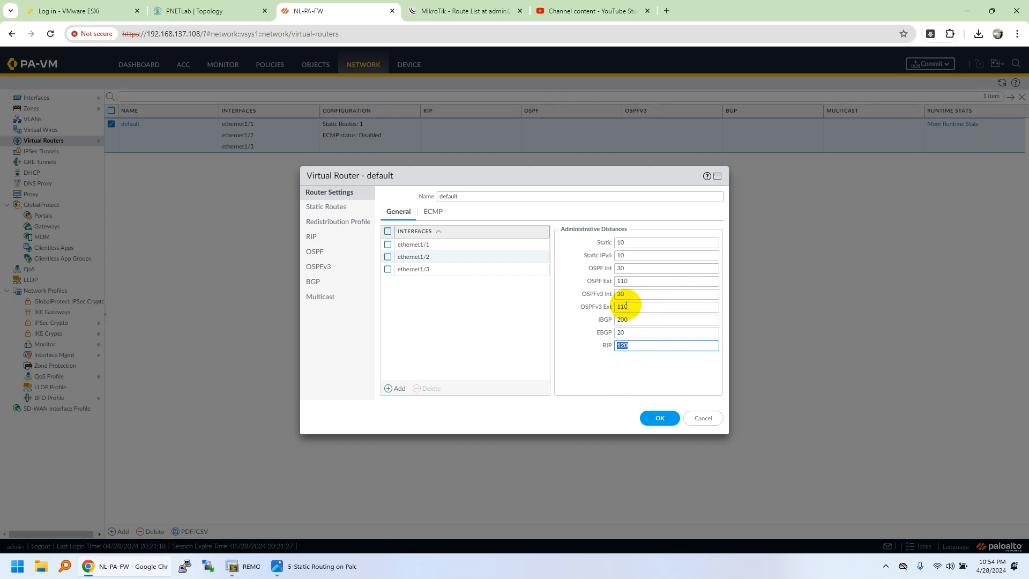
double_click(623, 281)
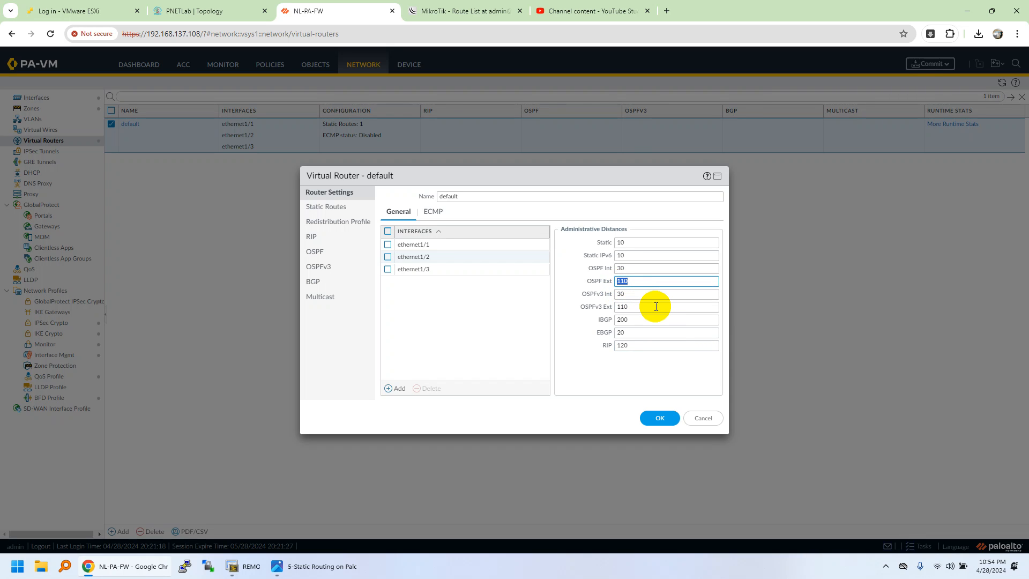
left_click(668, 415)
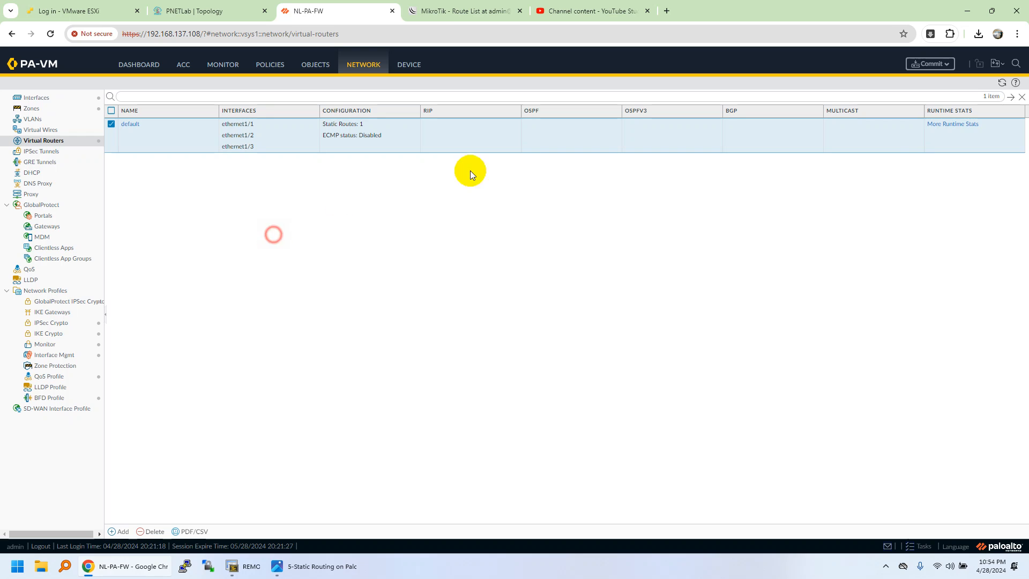
- Check the lab topology, and add a security policy rule named LAN-ICMP-ALL on the firewall
left_click(205, 9)
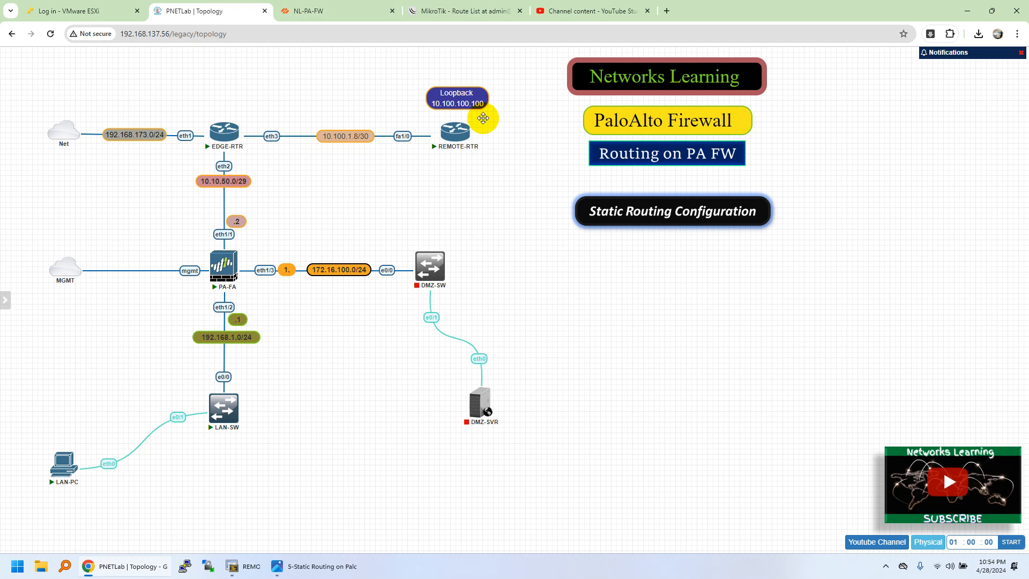
left_click(347, 8)
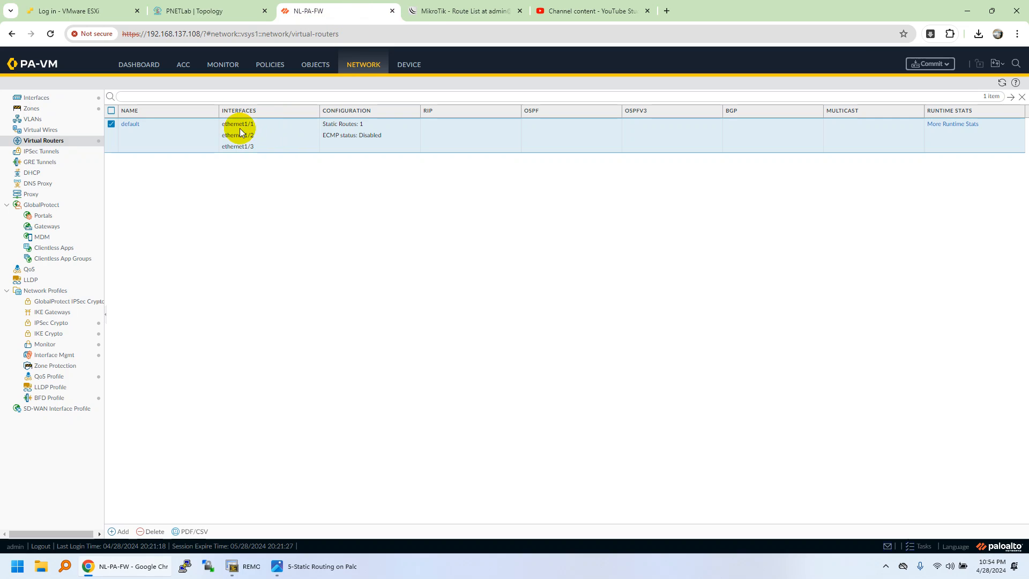
left_click(278, 68)
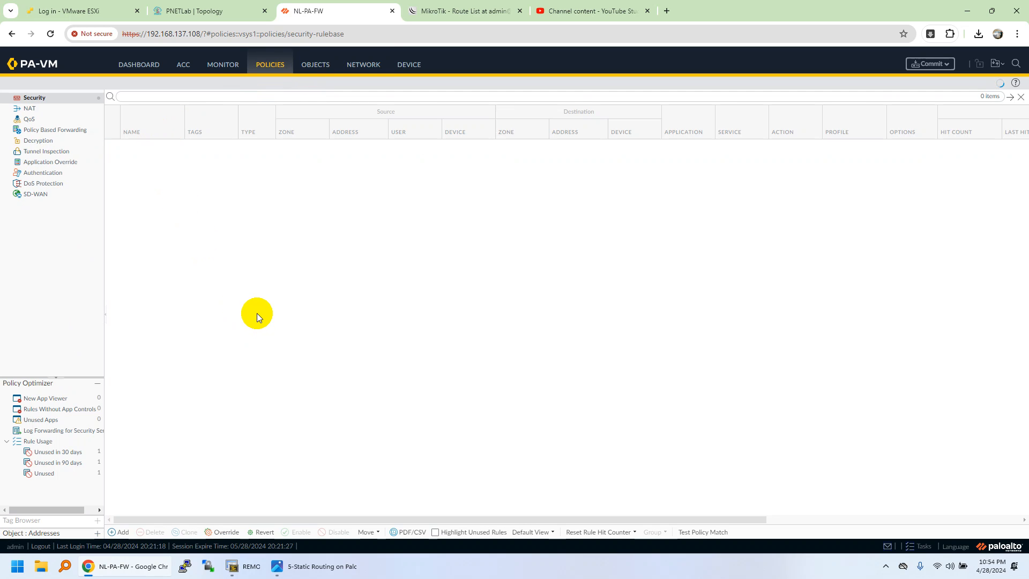
left_click(119, 534)
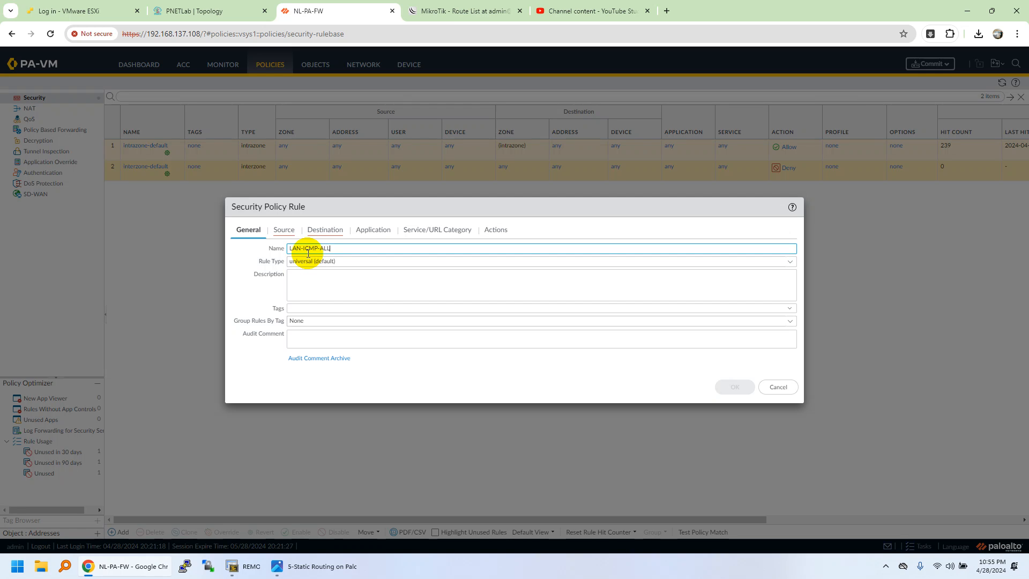
- Add LAN as the source zone of the LAN-ICMP-ALL rule
left_click(284, 229)
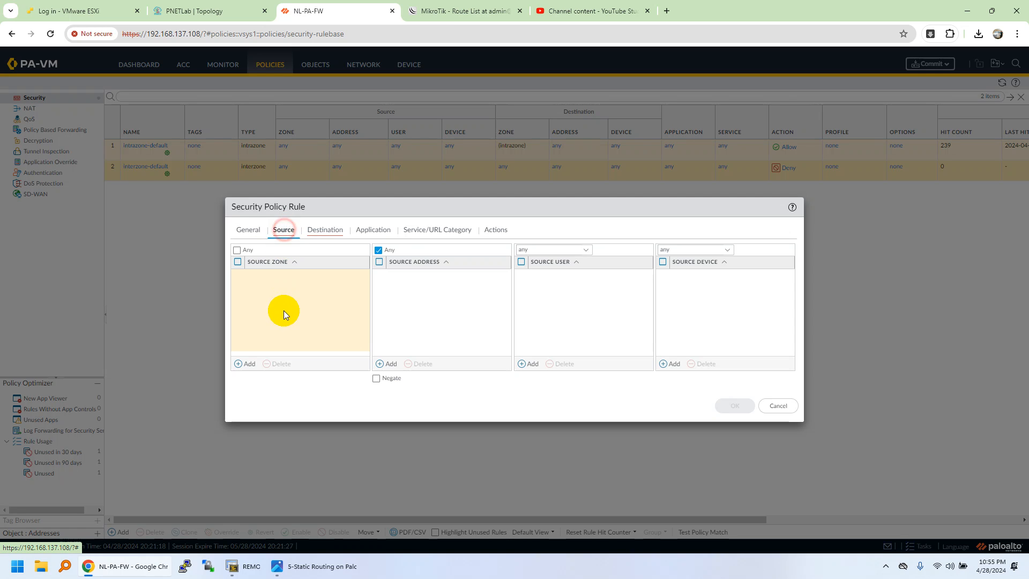
left_click(248, 365)
left_click(276, 299)
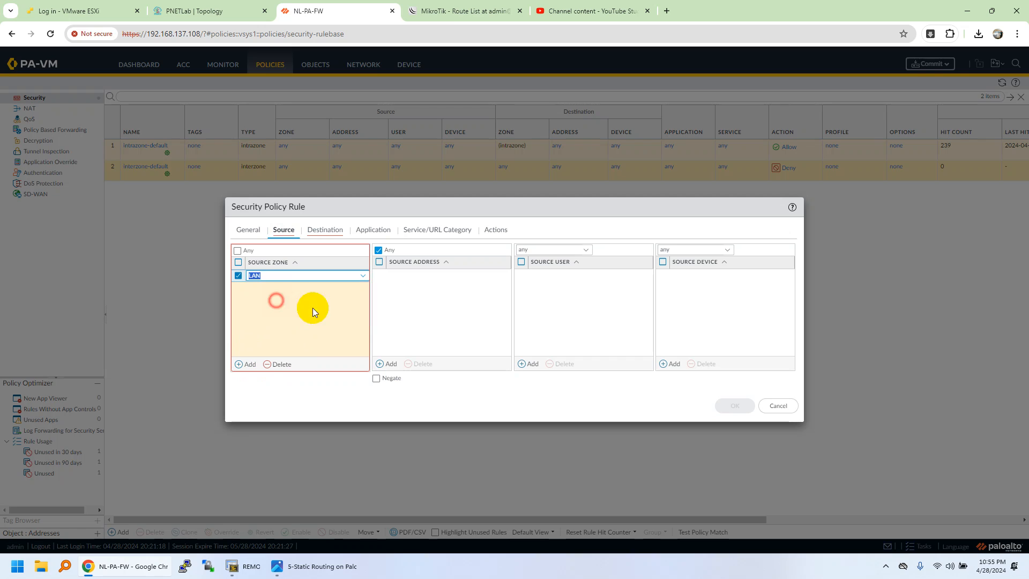
left_click(388, 364)
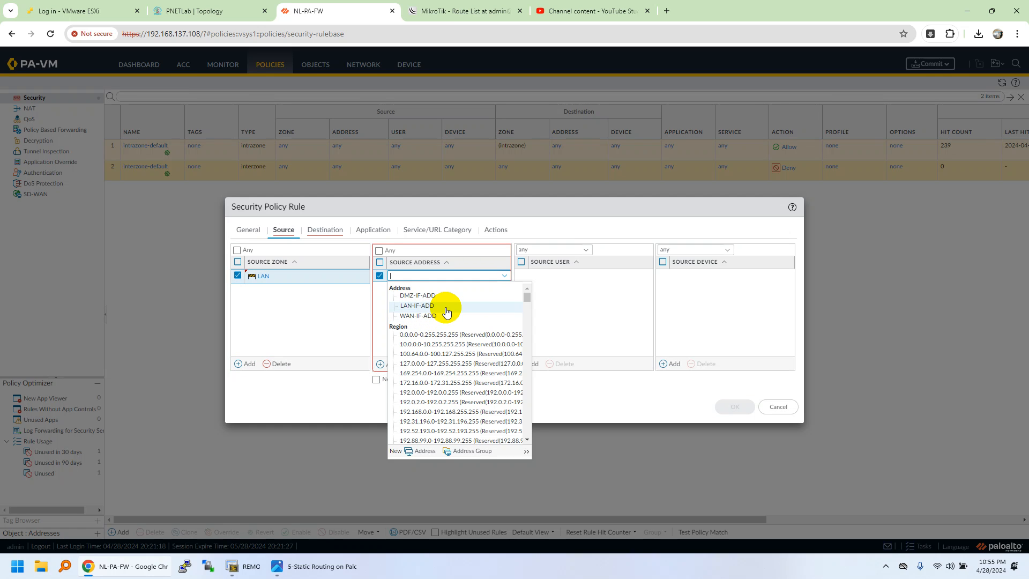
left_click(582, 310)
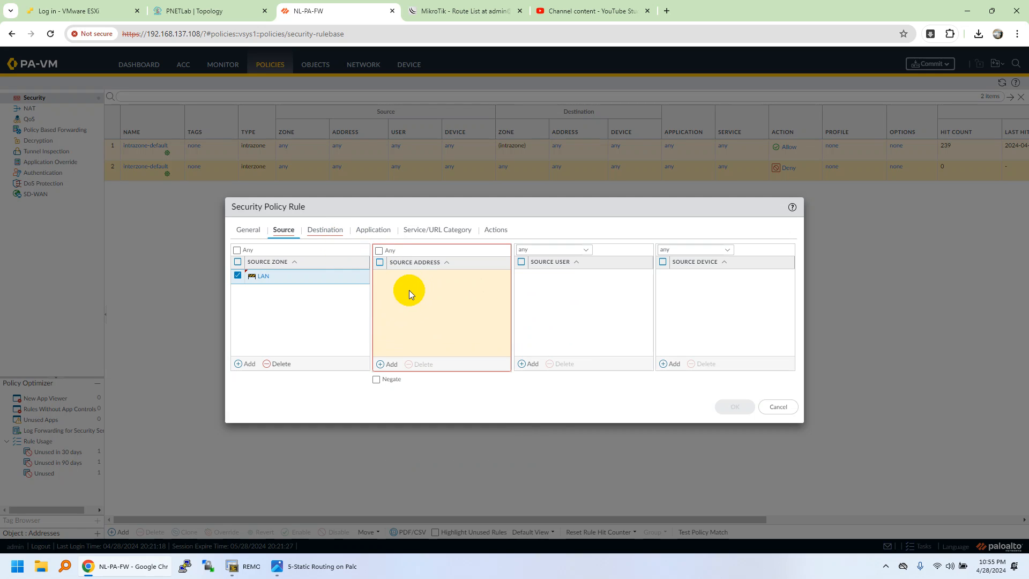
left_click(317, 337)
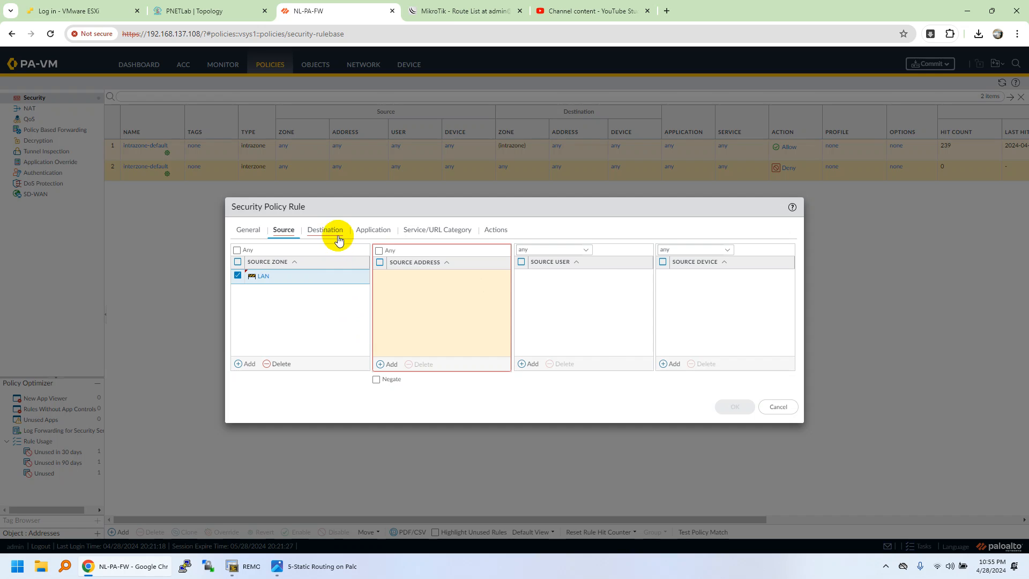
left_click(335, 231)
left_click(292, 234)
left_click(298, 321)
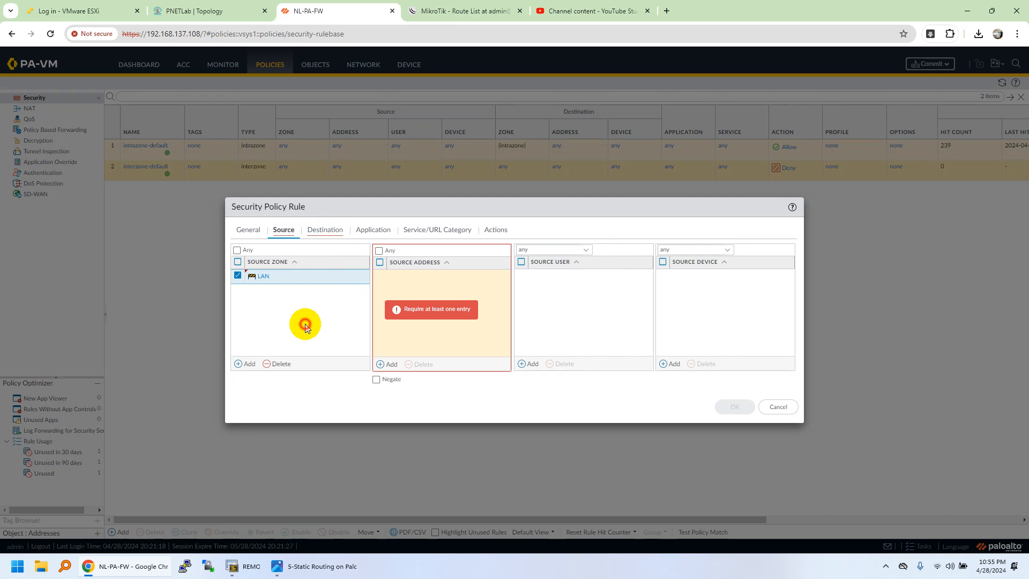
left_click(388, 250)
- Add WAN as the destination zone of the LAN-ICMP-ALL rule
left_click(335, 231)
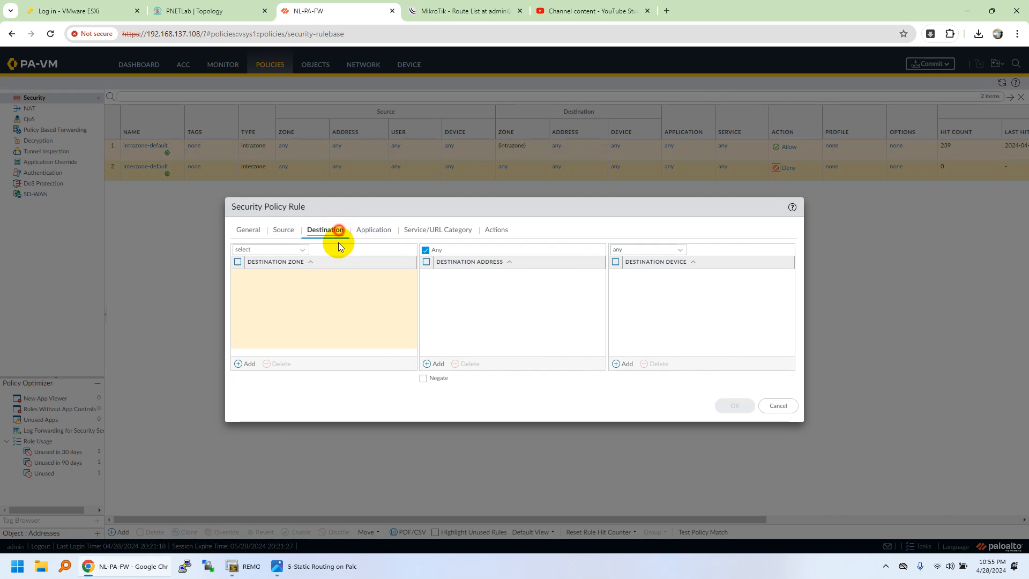
left_click(250, 364)
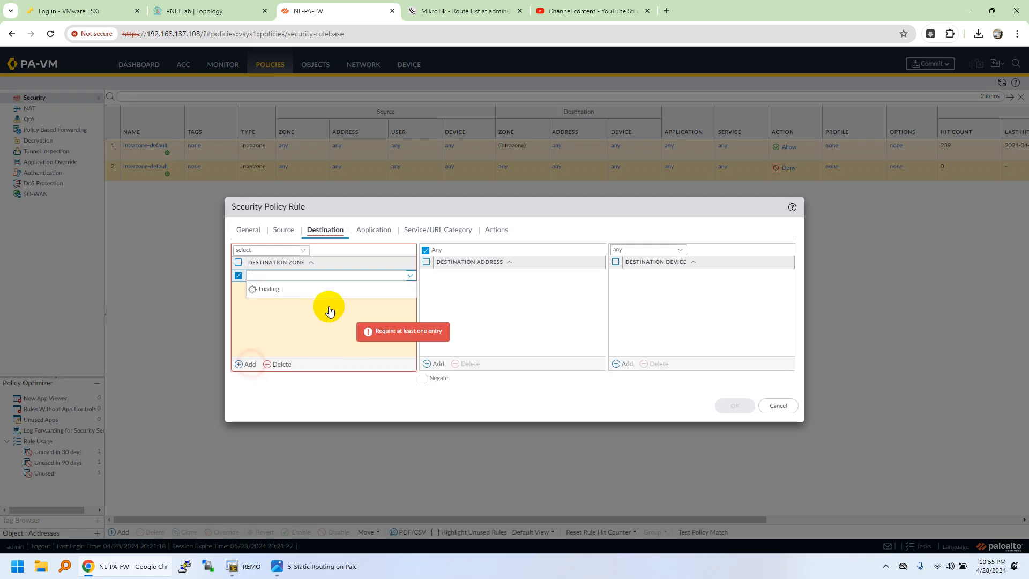
left_click(292, 311)
left_click(454, 303)
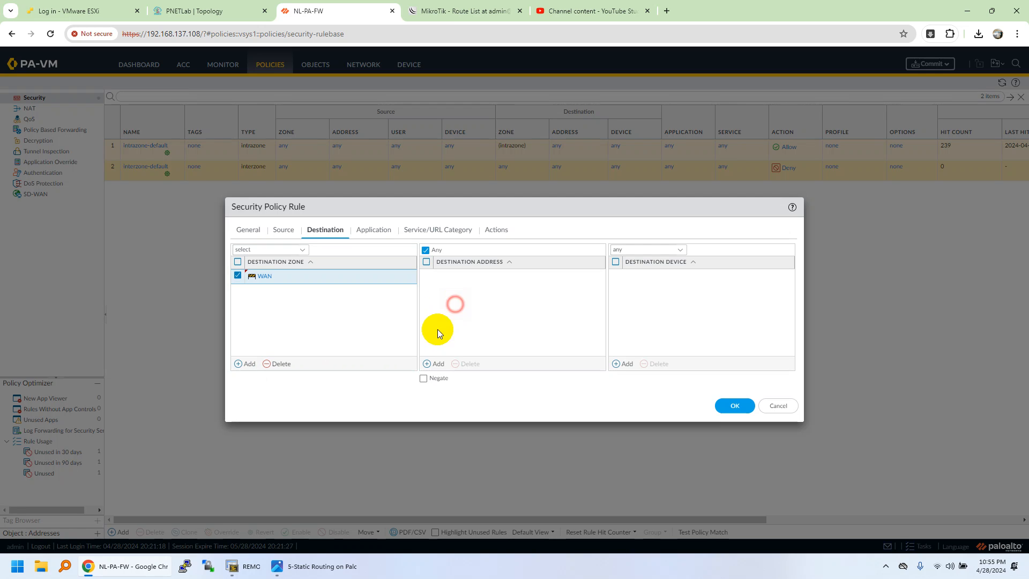
- Create an IP Netmask address object named Remote-RTR-LB with 10.100.100.100/32 as the rule's destination address
left_click(433, 363)
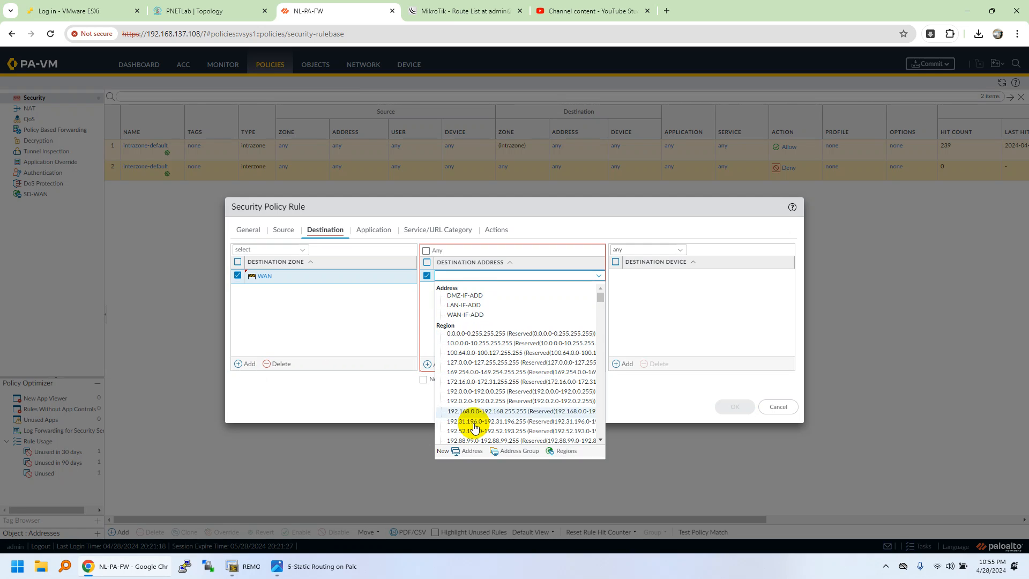
left_click(462, 451)
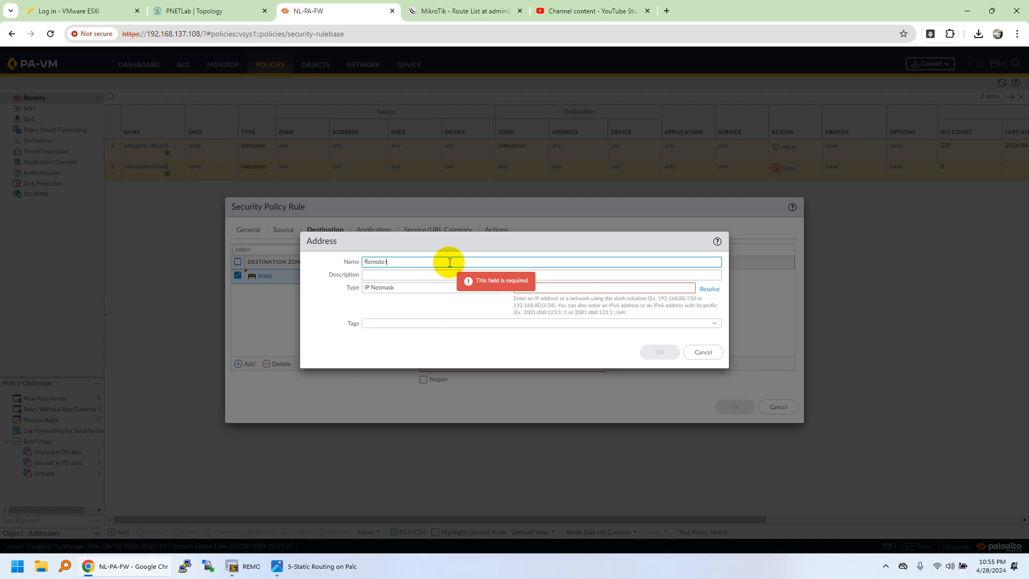
type("Remote-RTR-LB")
left_click(598, 290)
type("10.1")
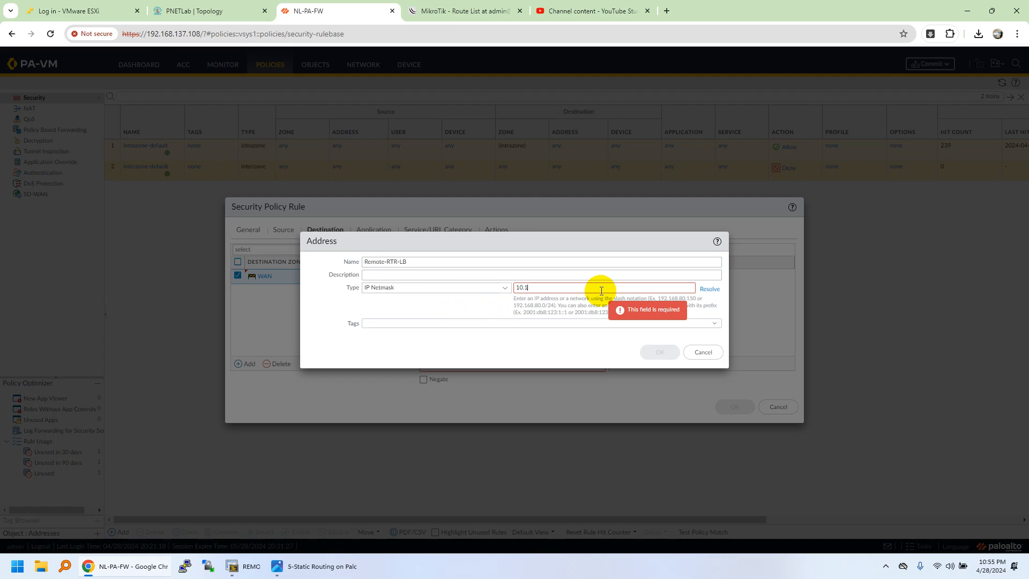
type("00.100.100/")
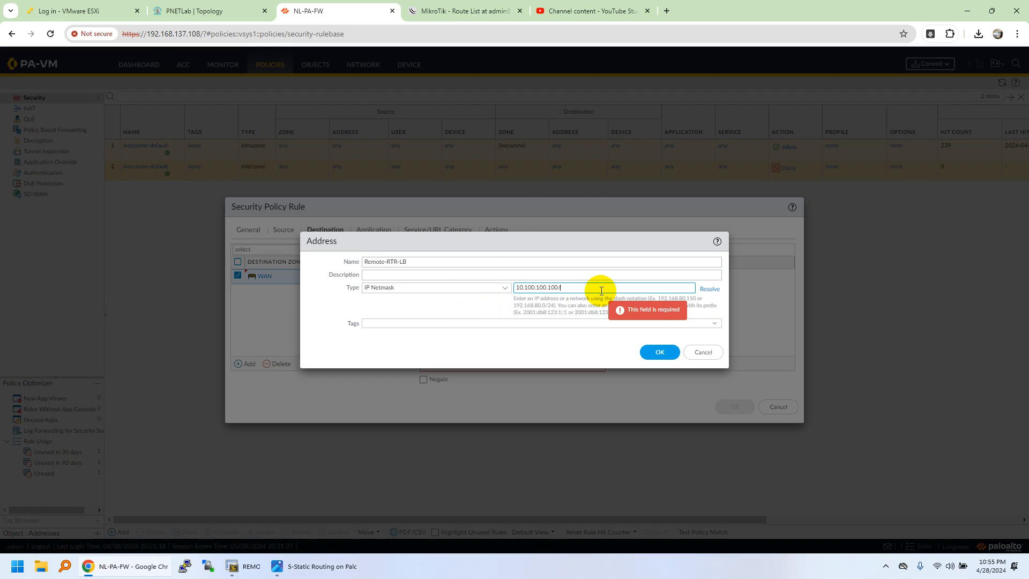
type("32")
left_click(659, 351)
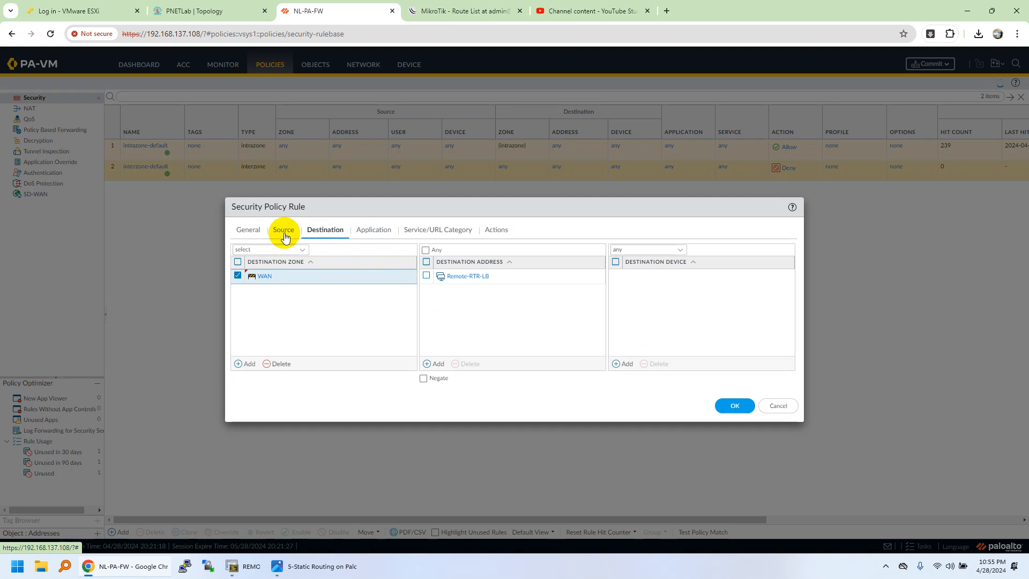
- Keep the rule's default application, service and Allow action, enable logging at session start, and save the rule
left_click(377, 232)
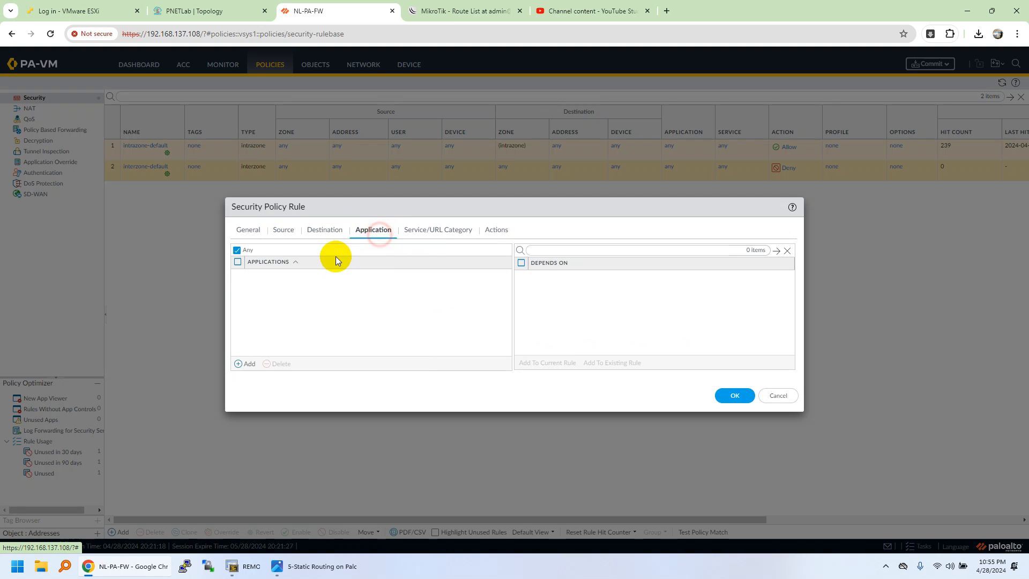
left_click(421, 231)
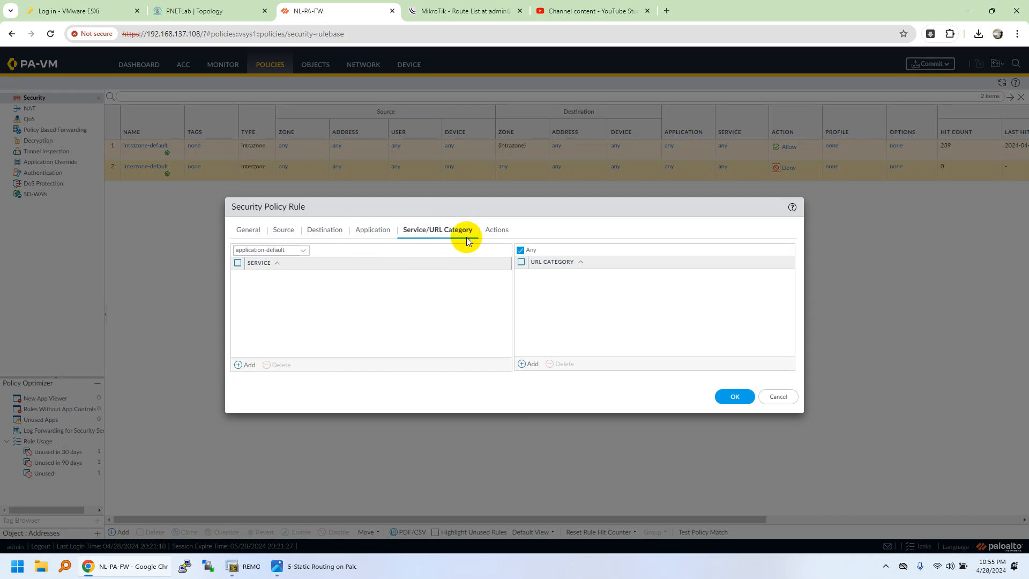
left_click(495, 229)
left_click(579, 261)
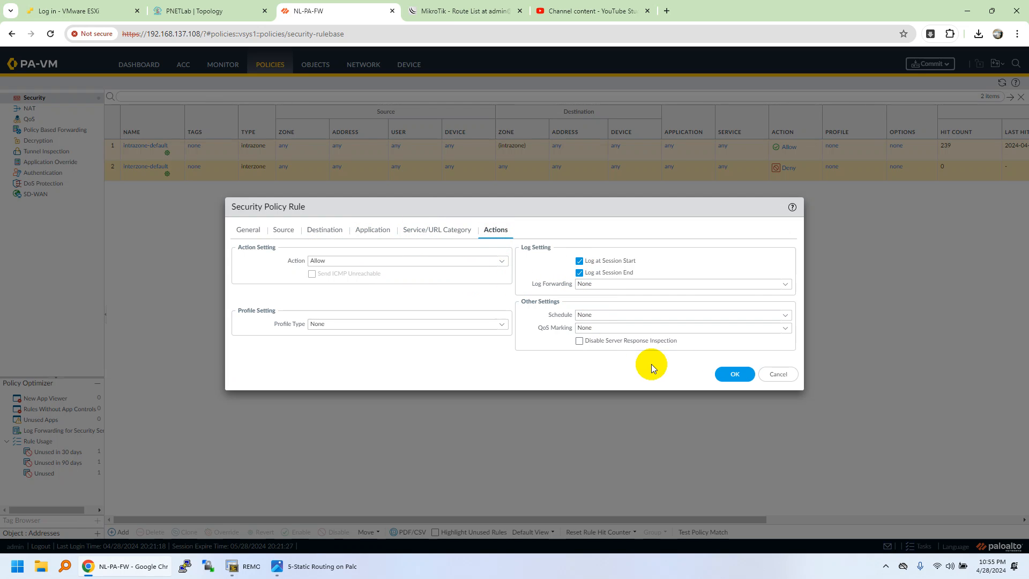
left_click(733, 373)
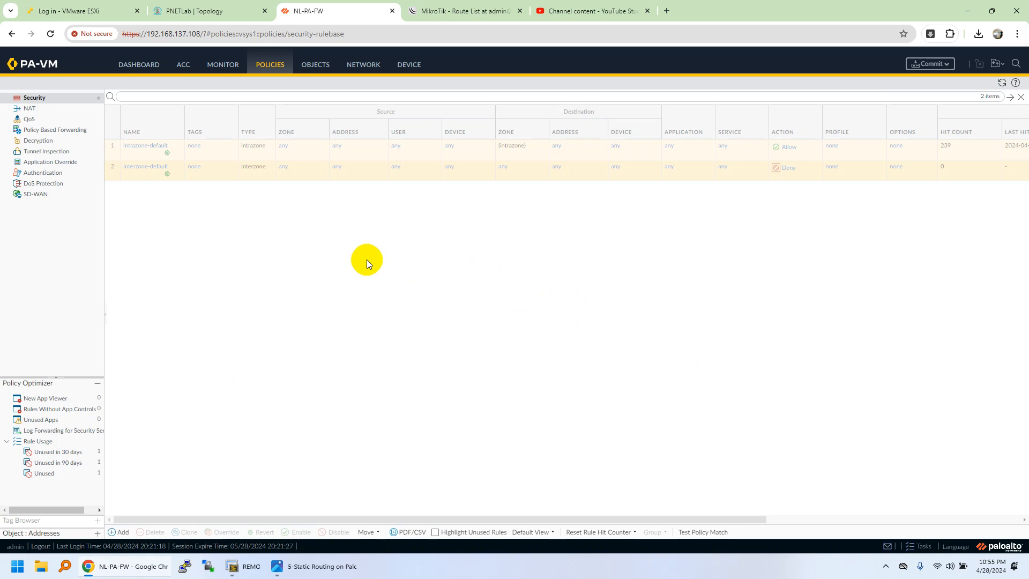
- Commit the firewall configuration and close the commit status
left_click(925, 69)
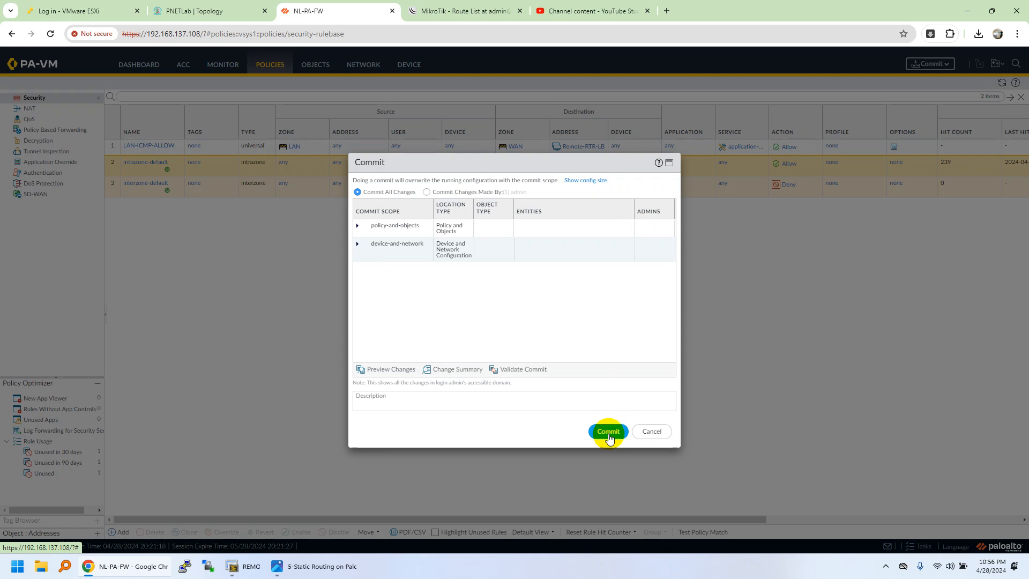
left_click(608, 437)
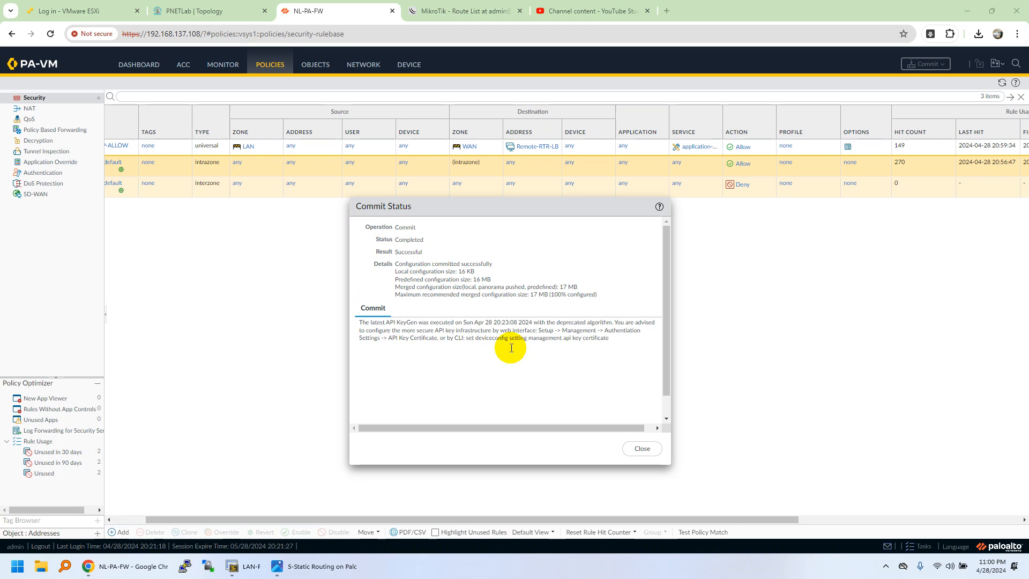
left_click(633, 448)
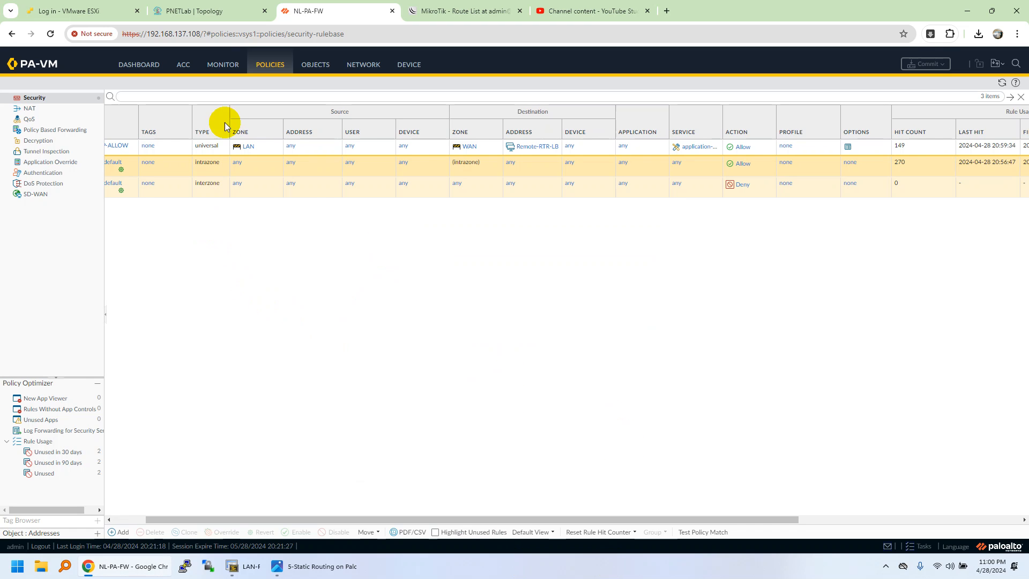
- Switch to the LAN-PC console and assign it IP address 192.168.1.10/24 with gateway 192.168.1.1
left_click(211, 10)
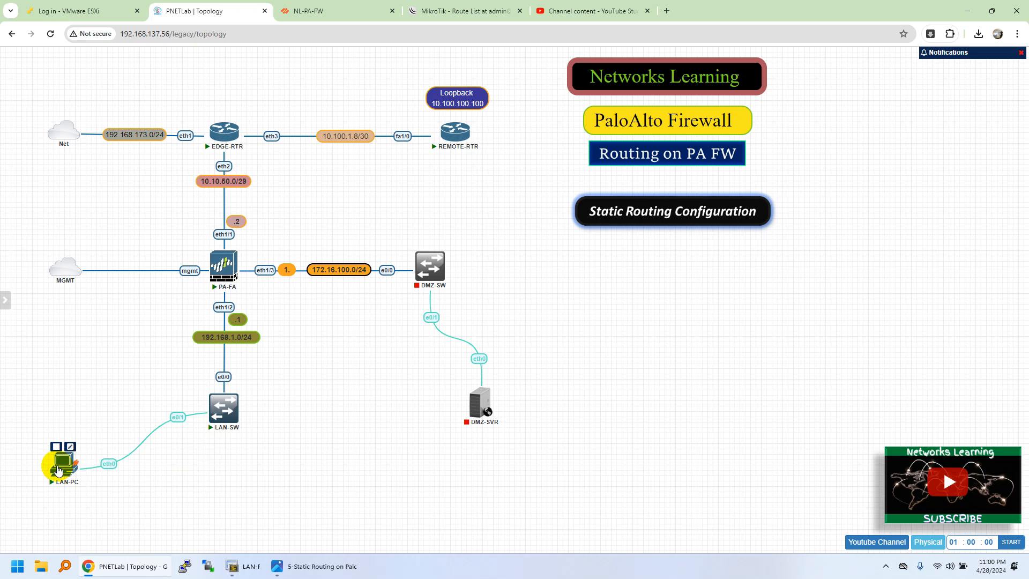
left_click(243, 566)
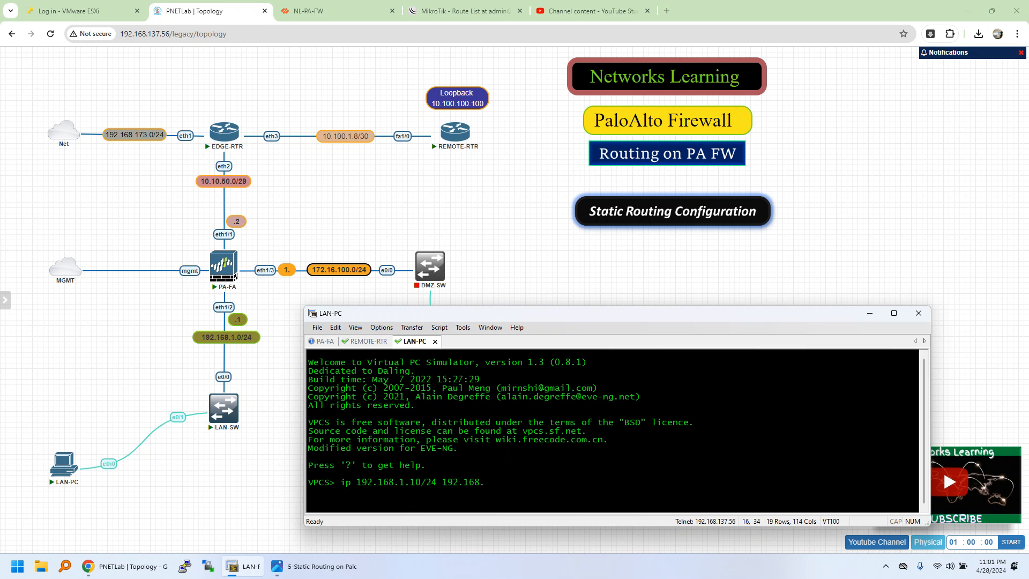
key("Return")
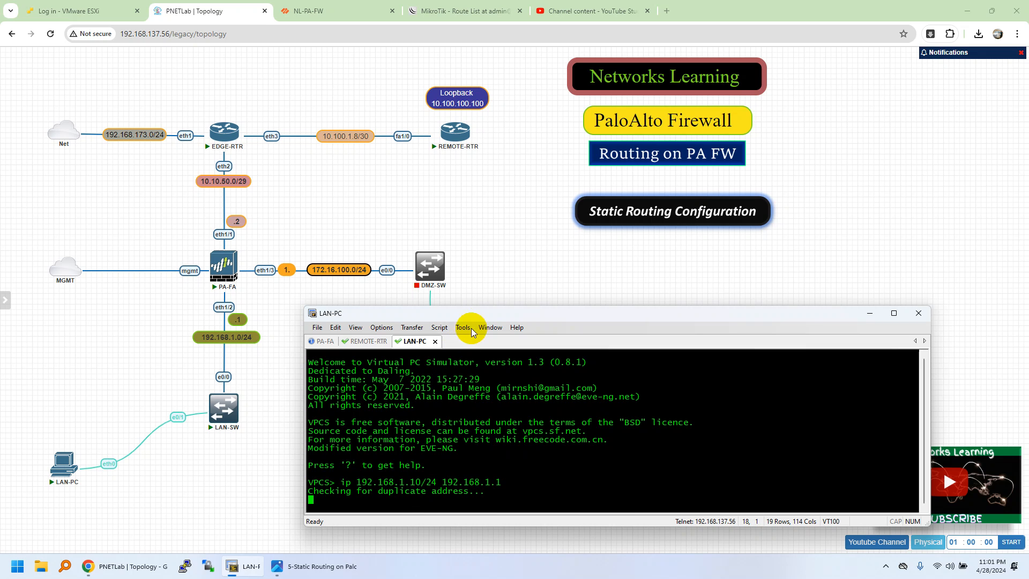
left_click_drag(486, 304, 485, 296)
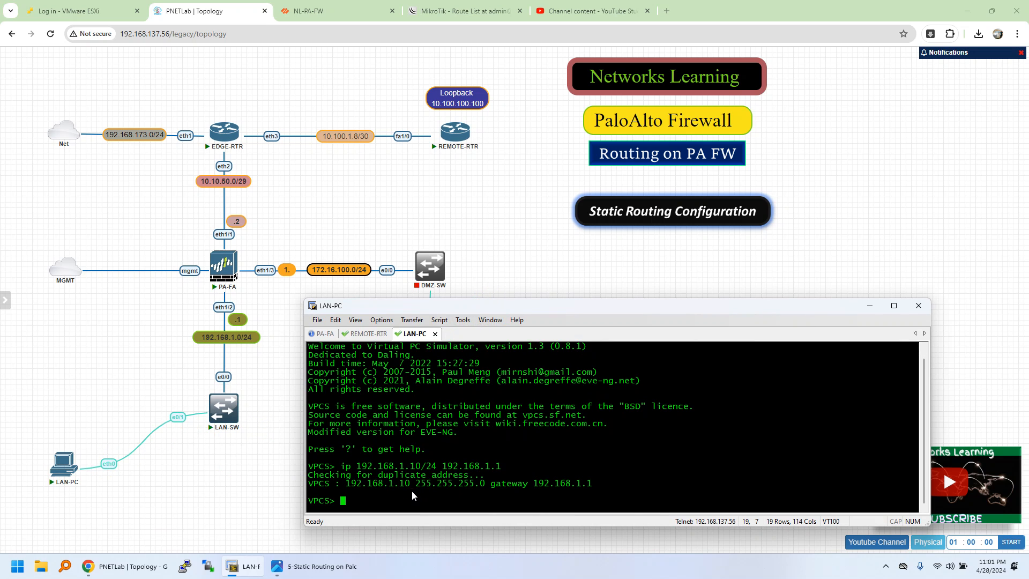
- Ping the gateway 192.168.1.1 from LAN-PC twice
type("ping 192.168.1.1")
key("Return")
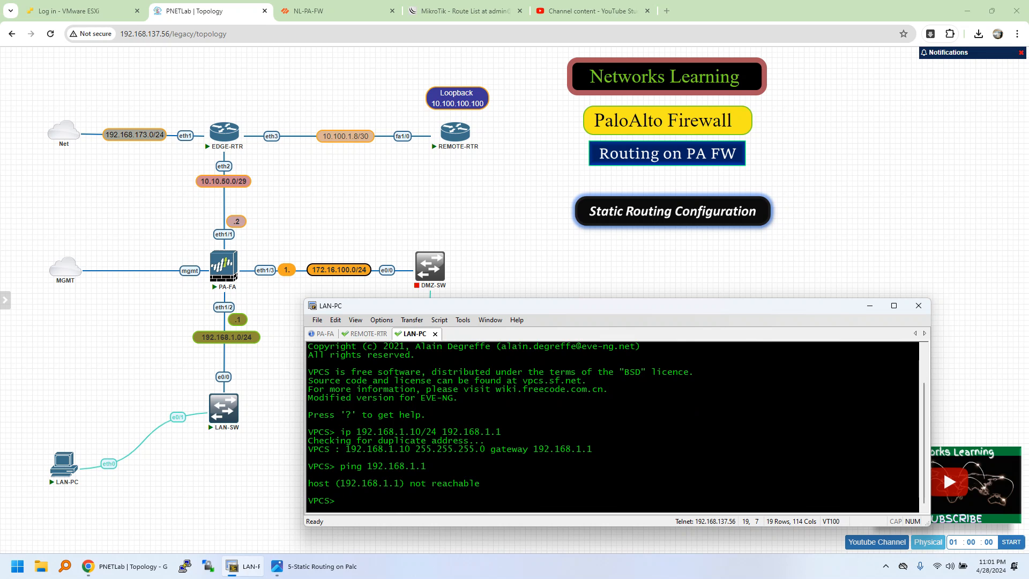
key("Up")
key("Return")
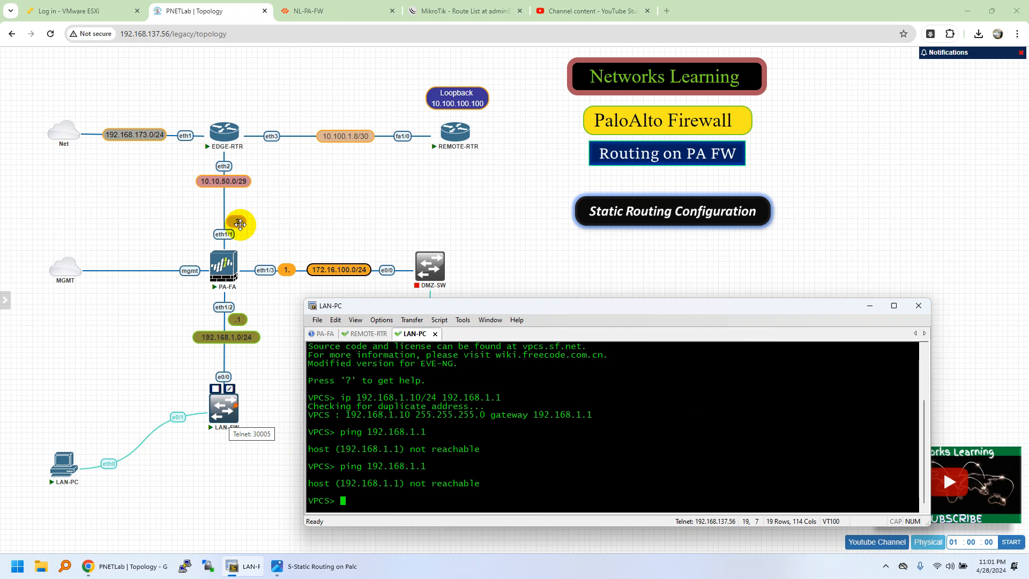
- Switch to the firewall's web interface and check the address value of LAN-IF-ADD on ethernet1/2
left_click(310, 11)
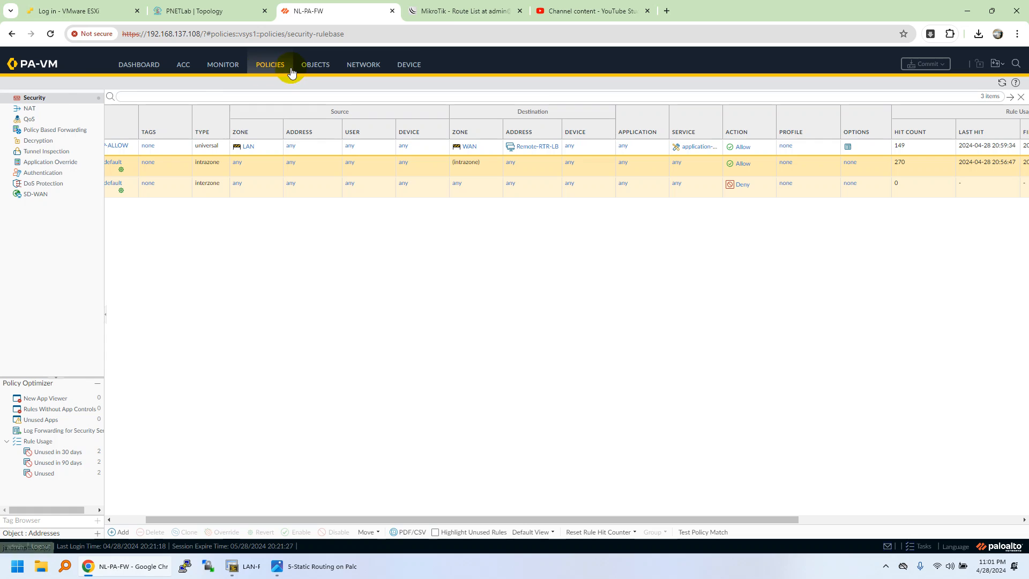
left_click(367, 64)
left_click(60, 98)
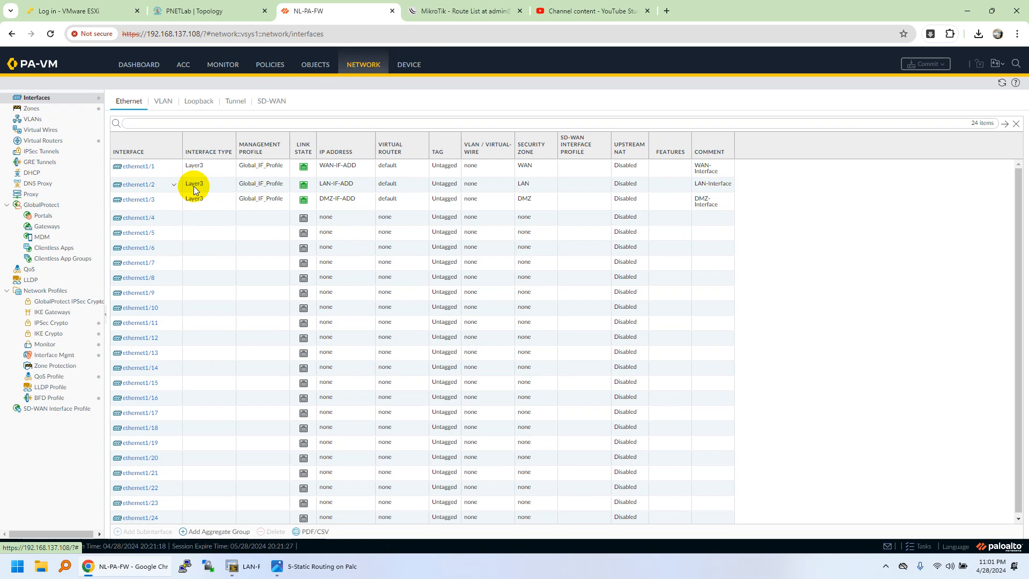
left_click(367, 184)
mouse_move(389, 193)
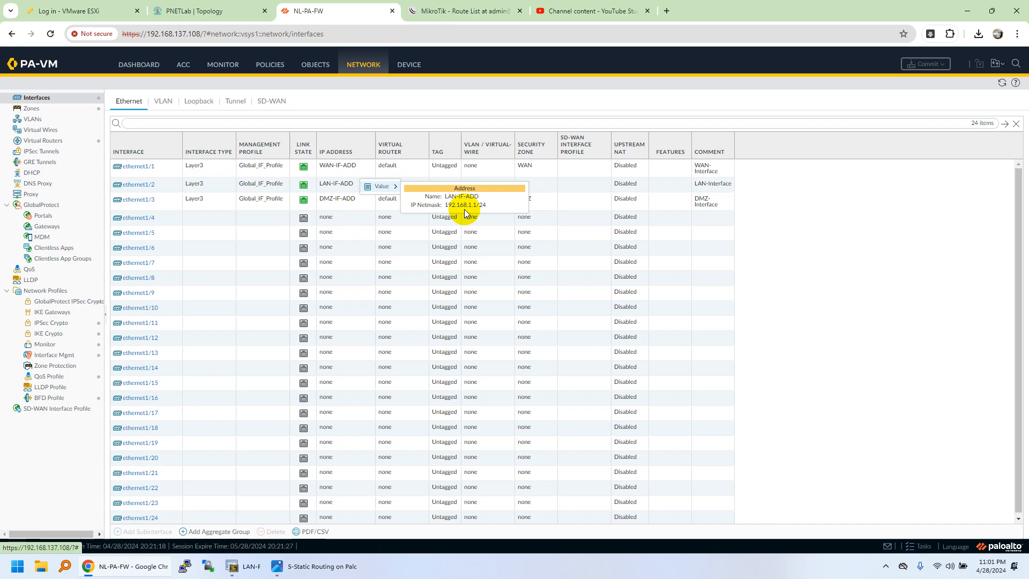
- Open the LAN-SW console from the lab topology and display the switch's dynamic MAC address table
left_click(209, 11)
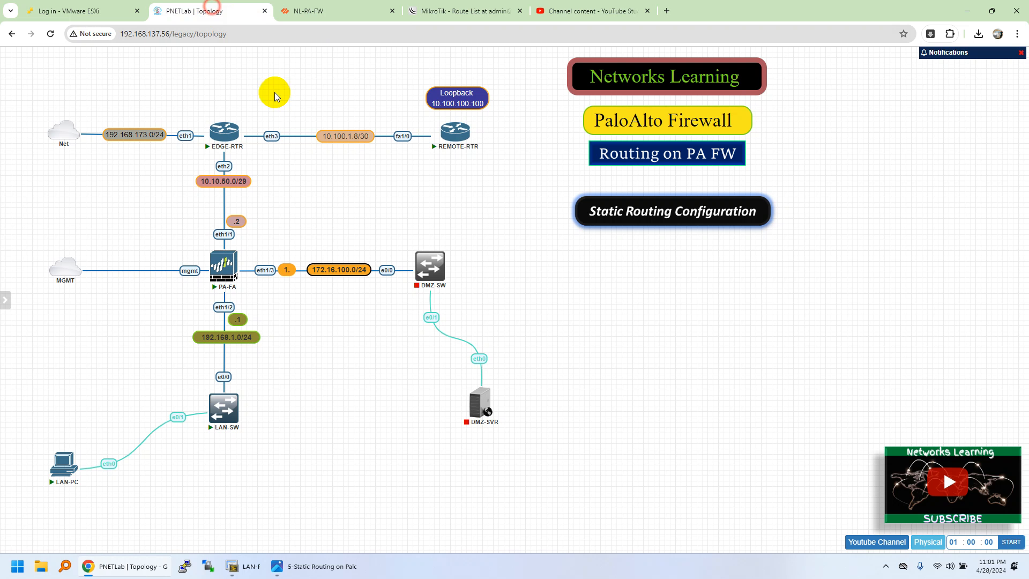
left_click(234, 397)
left_click(532, 111)
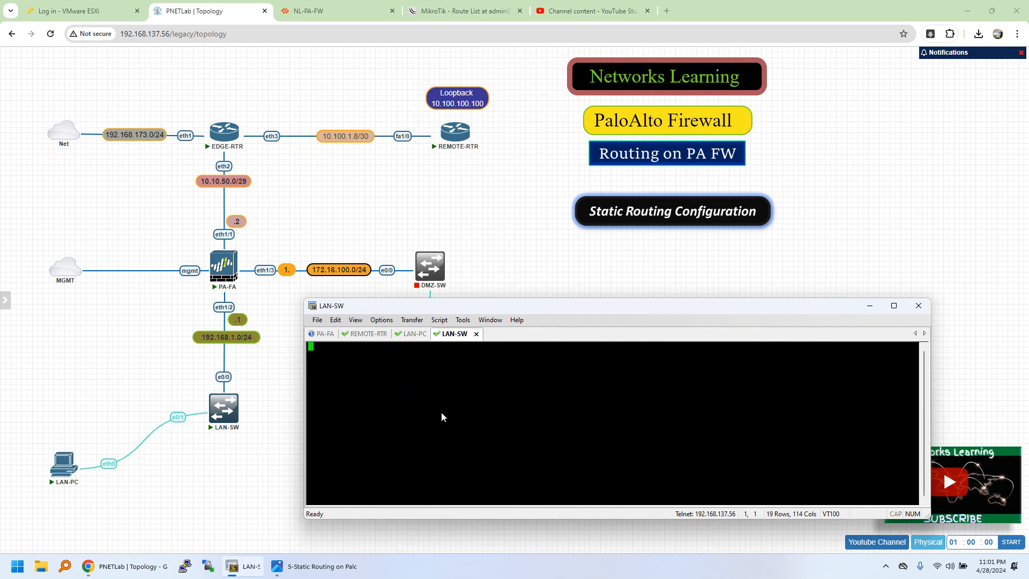
type("en")
key("Return")
type("sh mac ad")
key("Tab")
type("d")
key("Tab")
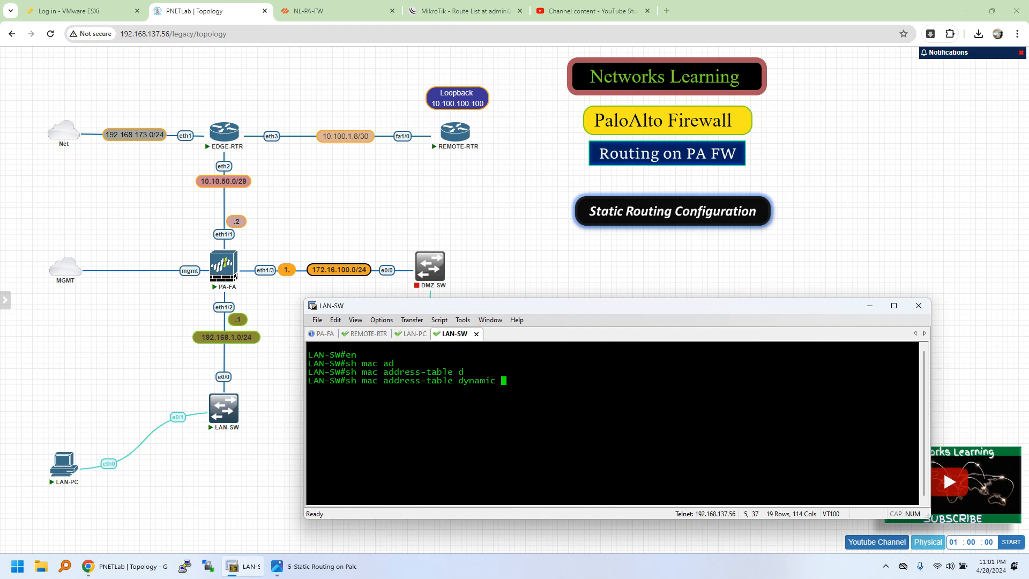
key("Return")
- Display the LAN-SW interface status with sh ip int brief
type("sh ip int bri")
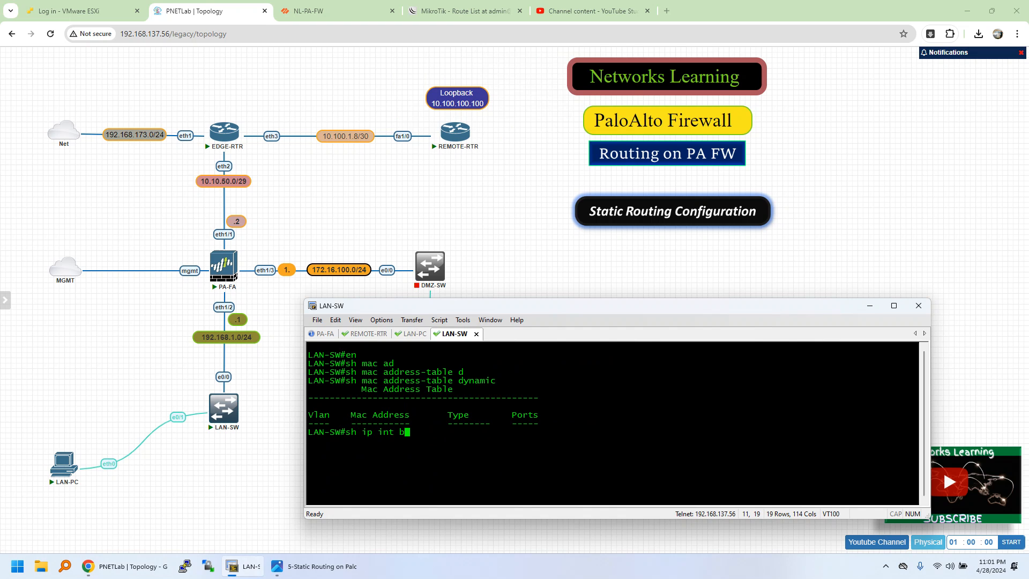
key("Tab")
key("Return")
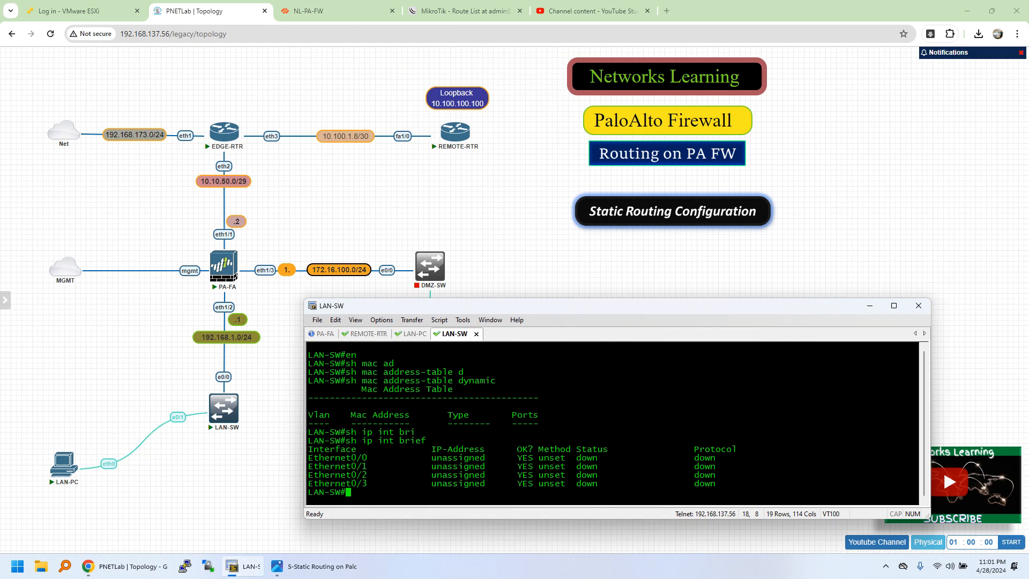
- List the VLANs on LAN-SW with sh vlan and examine which ports belong to VLAN 1
type("sh vlan")
key("Return")
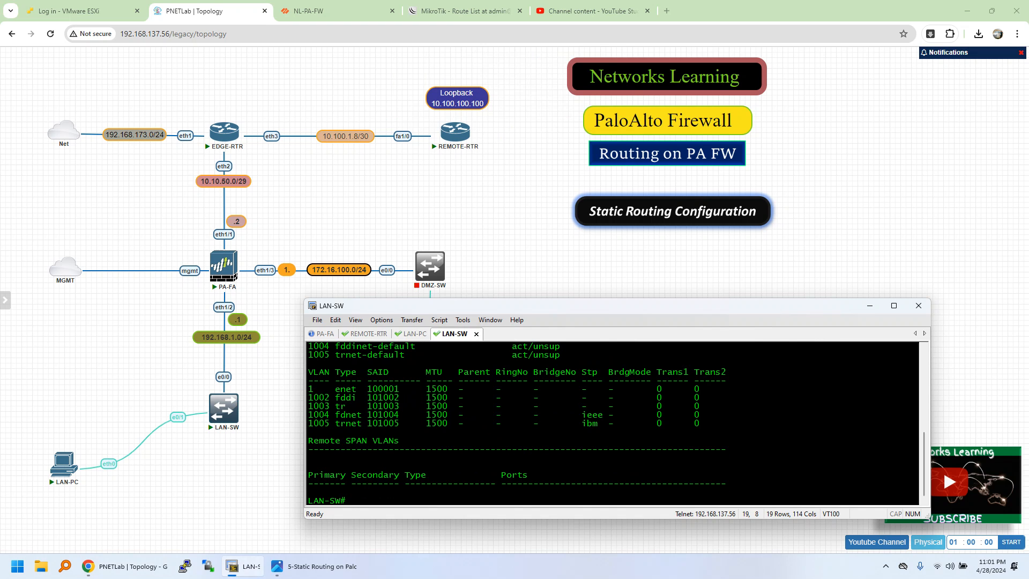
scroll(561, 394, "up", 2)
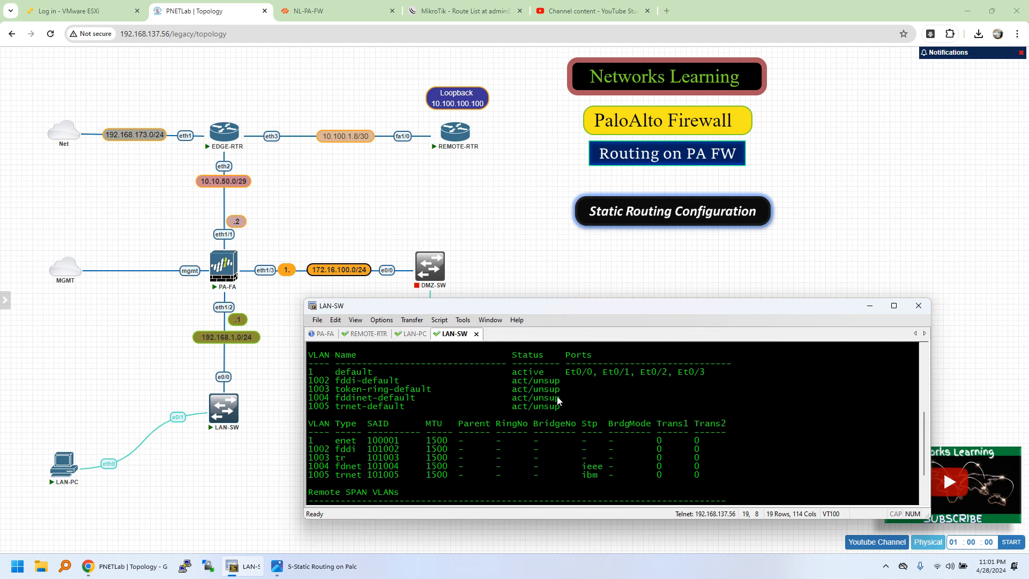
left_click(312, 372)
left_click(626, 373)
- Enter configuration mode on LAN-SW and shut down the interface range ethernet 0/0 - 1
type("conf t")
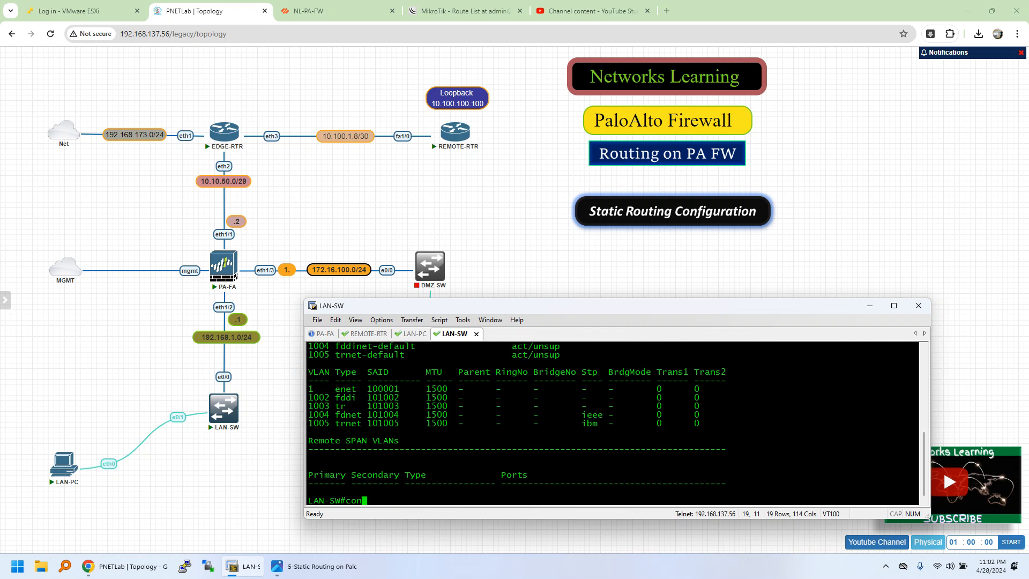
key("Return")
type("int ")
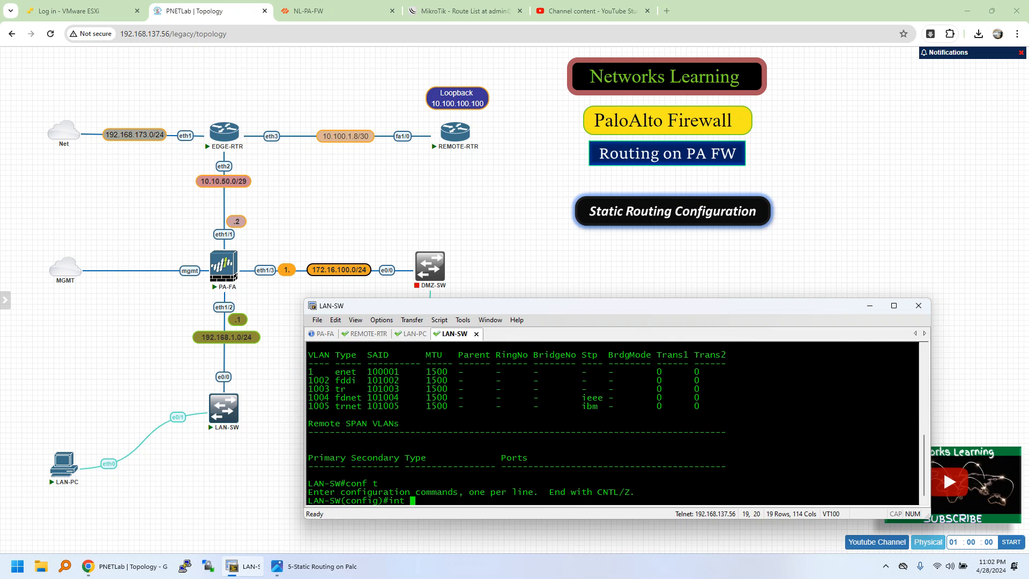
type("r")
key("Tab")
type("eth")
key("Tab")
type("0")
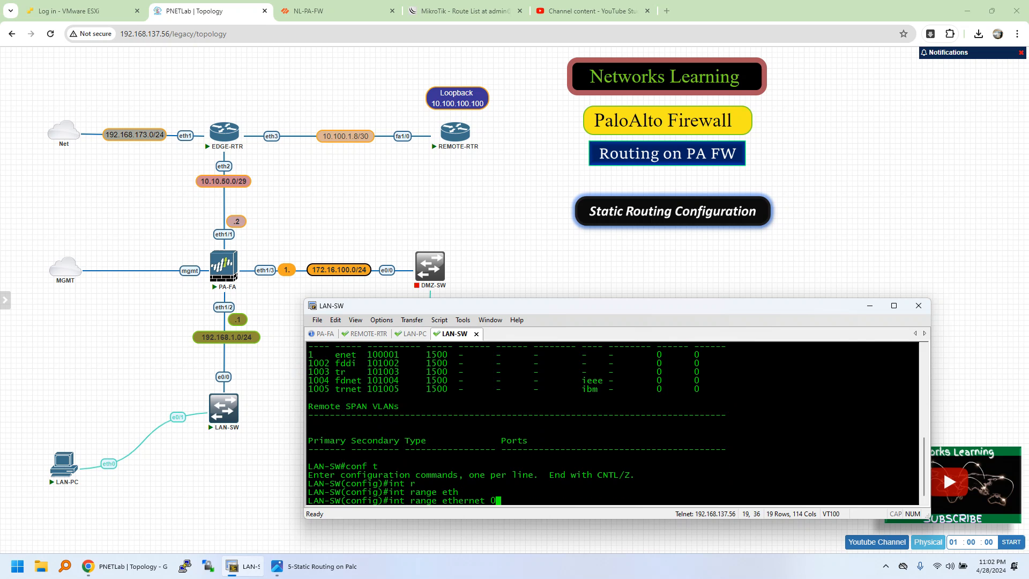
type("/0 - 1")
key("Return")
type("shui")
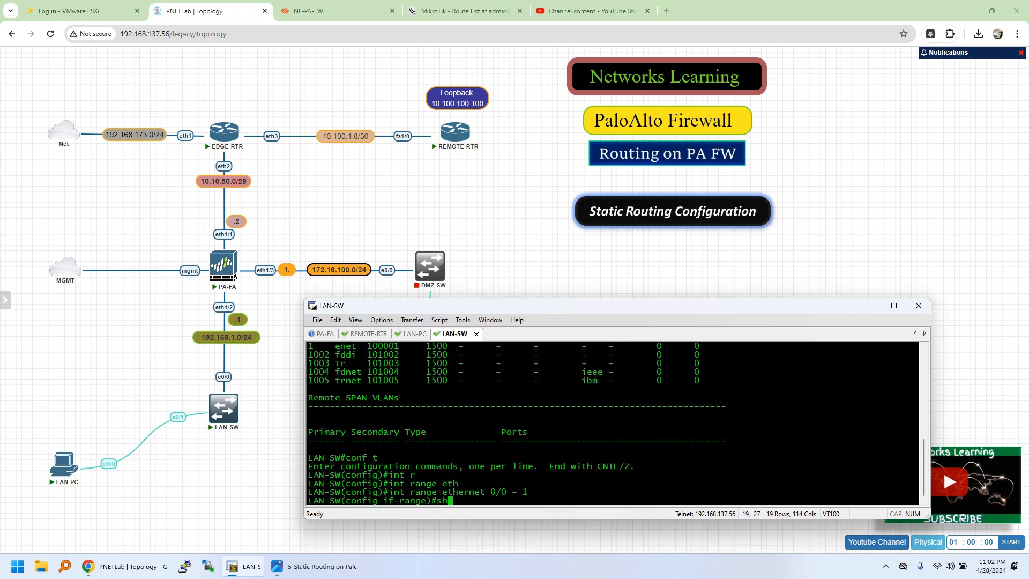
key("Tab")
key("BackSpace")
key("Tab")
key("Return")
- Re-enable the selected interface range with no shutdown and exit configuration mode
type("no shu")
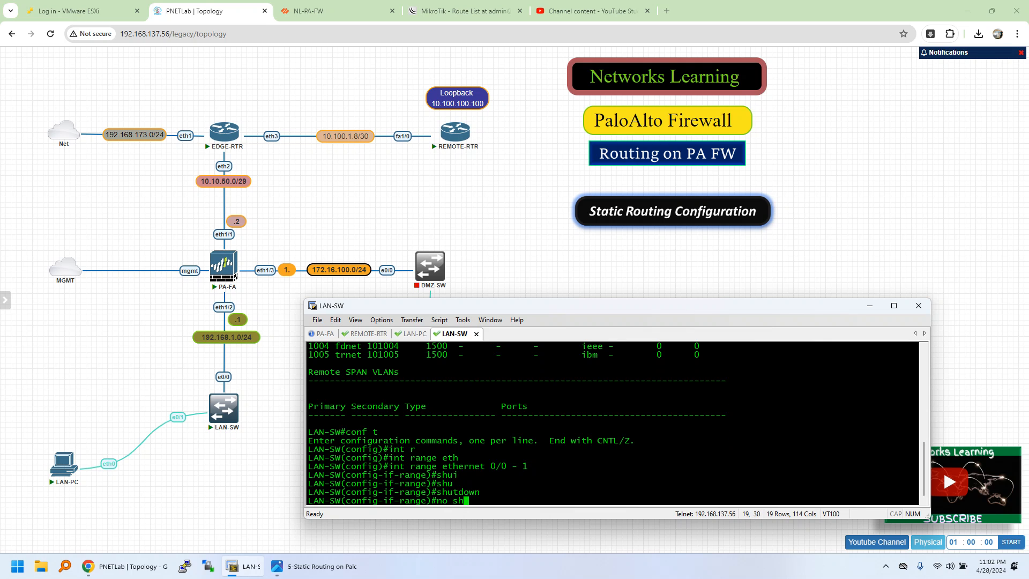
key("Tab")
key("Return")
type("exi")
key("Return")
type("exi")
key("Return")
- Recheck the status of the LAN-SW interfaces with sh ip int brief after re-enabling the ports
type("s")
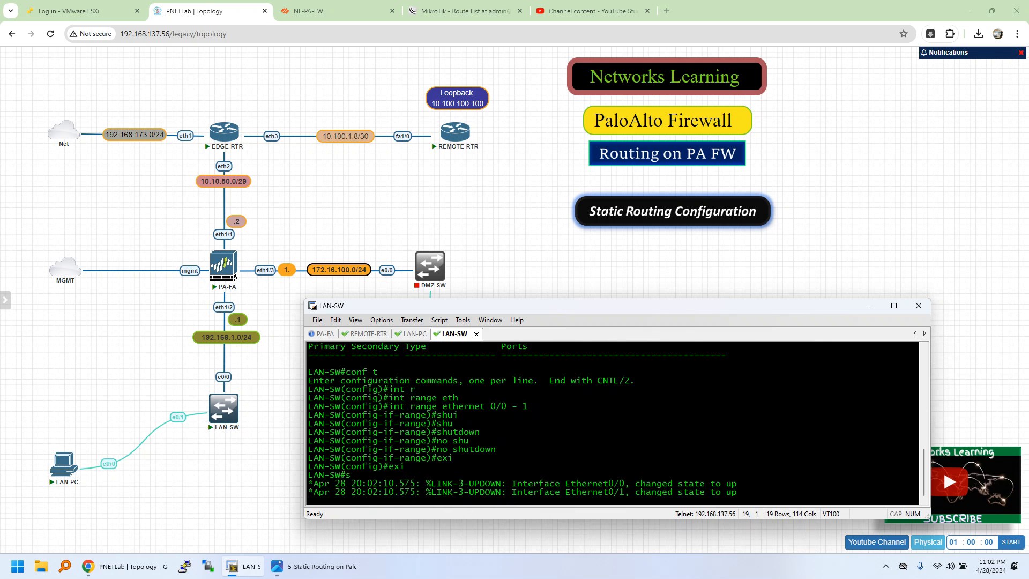
type("h ip int brief")
key("Tab")
key("Return")
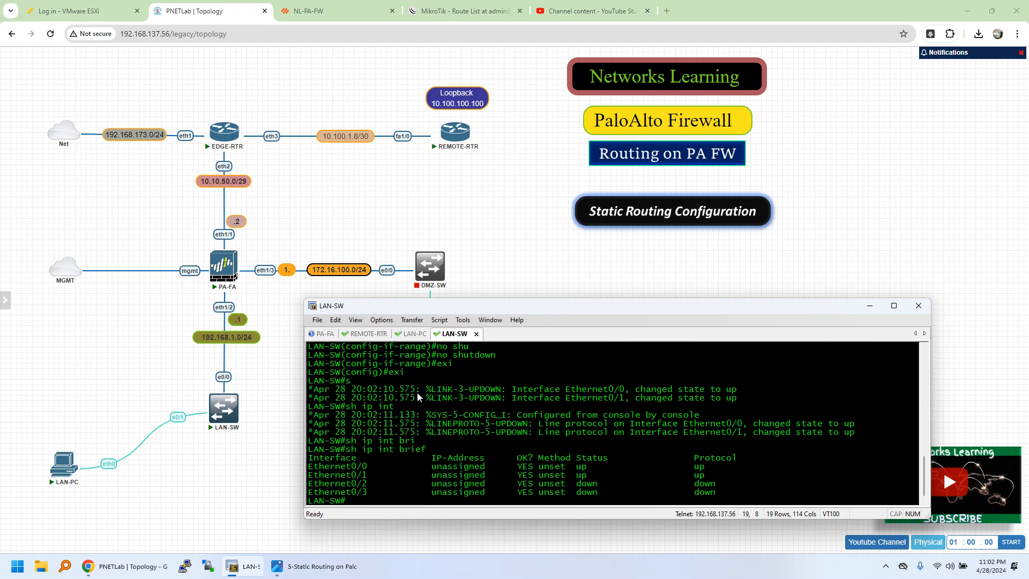
- Display the dynamic MAC address table on LAN-SW with sh mac address-table dynamic and run the command a second time
type("sh m,ac ad")
key("Tab")
type("d")
key("Tab")
key("Return")
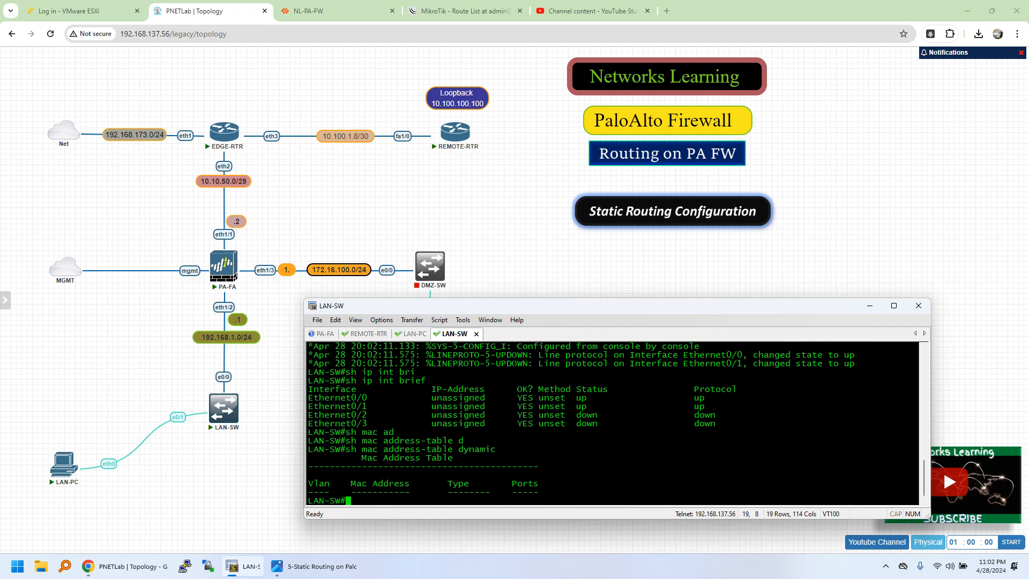
key("Up")
key("Return")
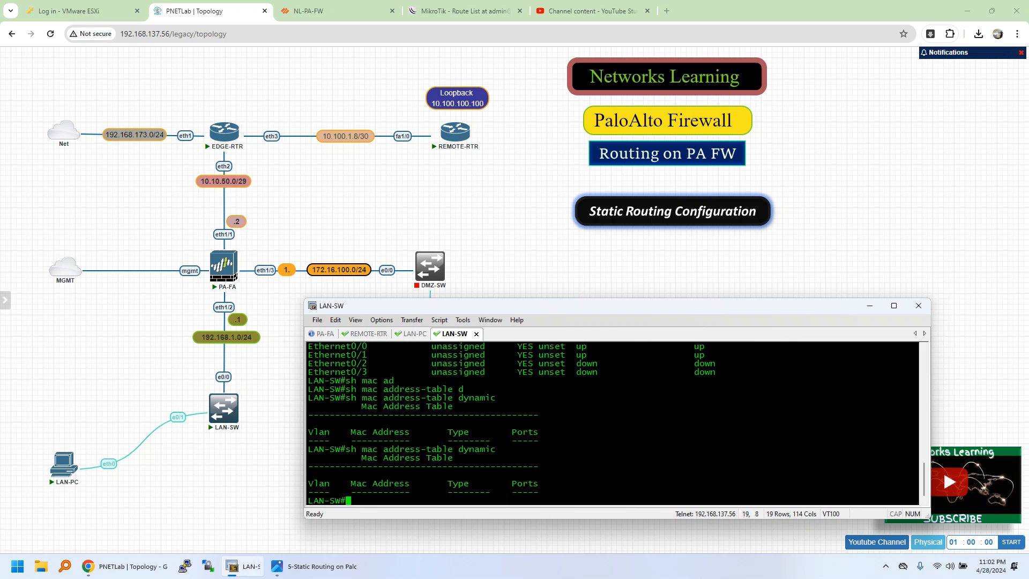
- Examine the log messages about interfaces Ethernet0/0 and Ethernet0/1 in the LAN-SW console
left_click(409, 334)
left_click(456, 333)
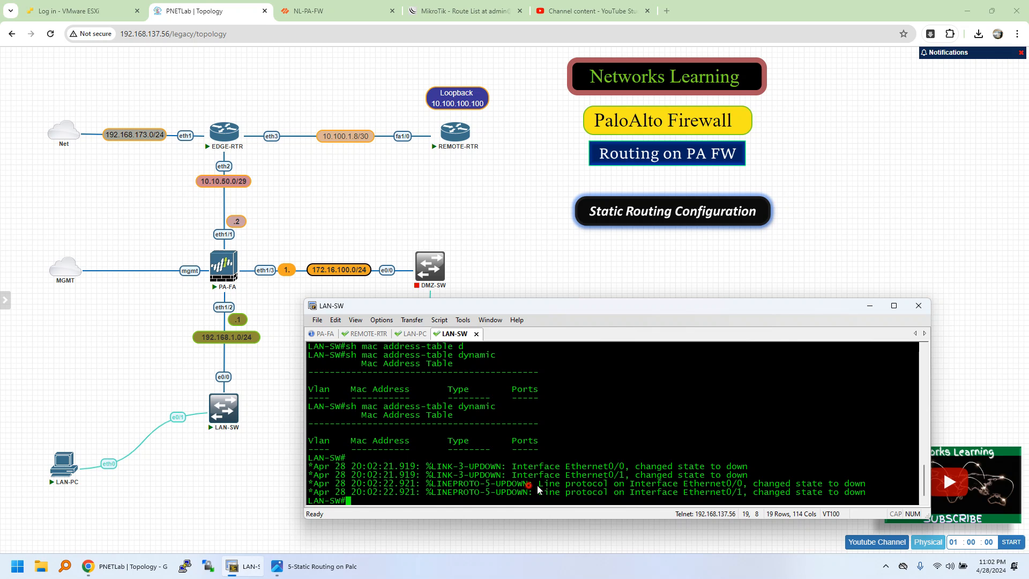
left_click_drag(524, 484, 747, 493)
left_click(877, 471)
left_click_drag(864, 489, 694, 467)
left_click(390, 473)
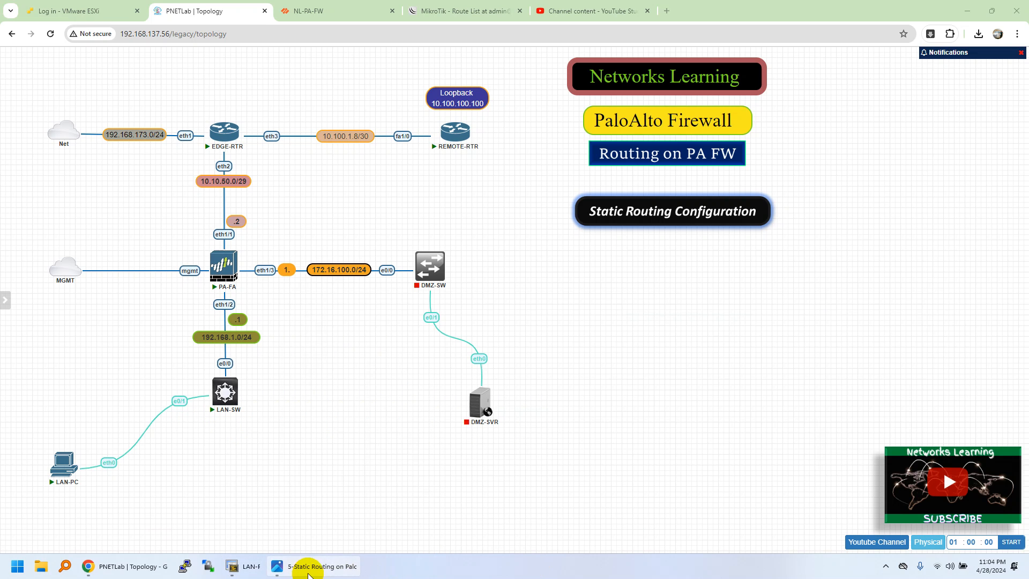
- Reopen the console window and review LAN-PC's ping results for 192.168.1.1 alongside the LAN-SW output
left_click(244, 565)
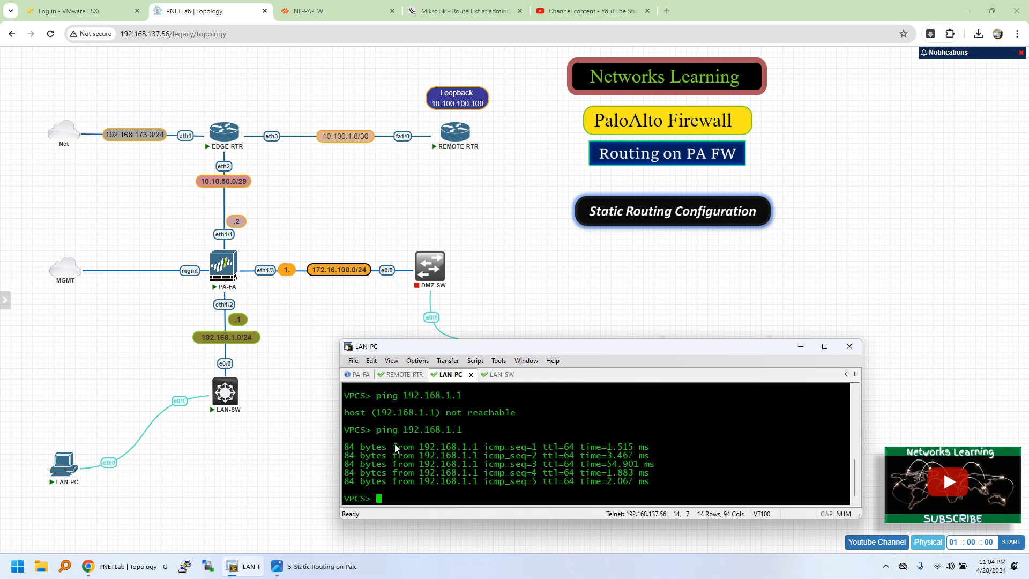
left_click_drag(419, 445, 601, 455)
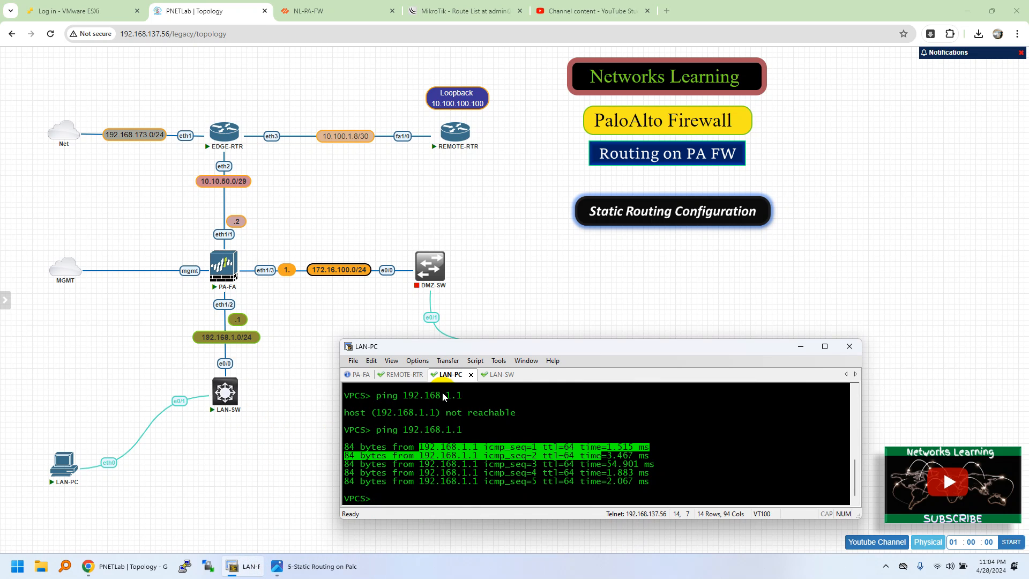
left_click(497, 378)
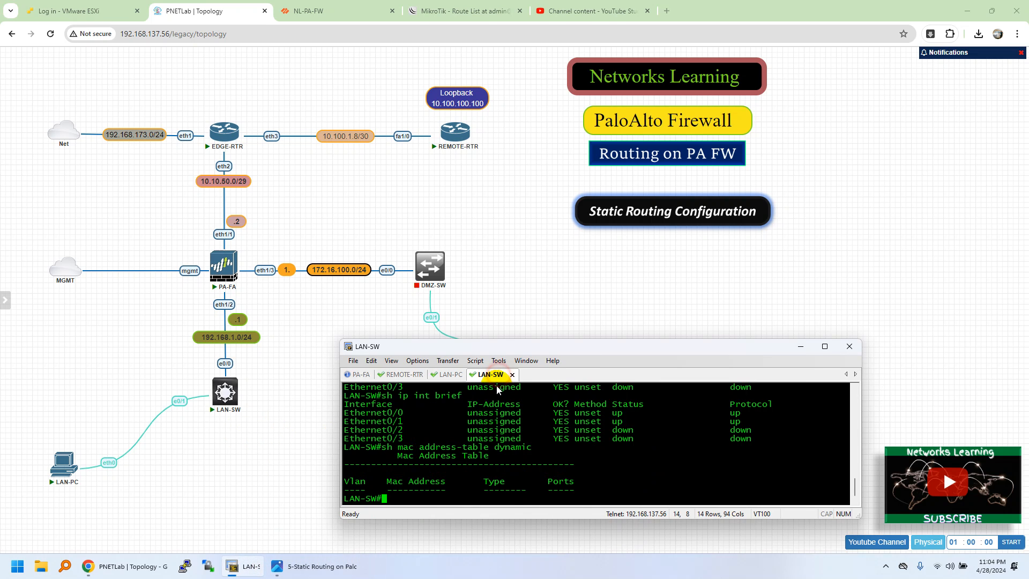
left_click(452, 375)
left_click(452, 463)
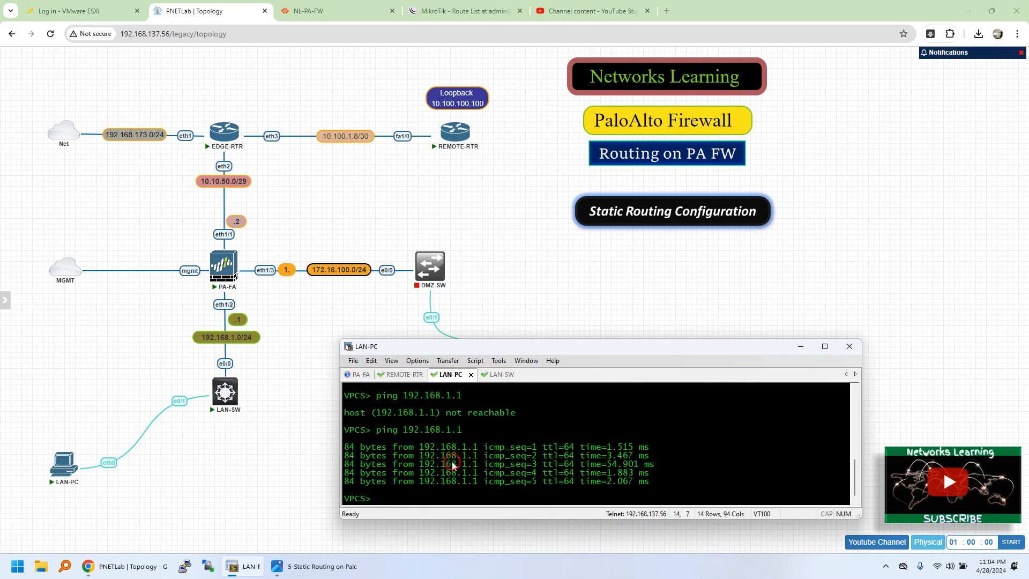
- Check the dynamic MAC address table on the replaced LAN-SW with sh mac address-table dynamic
type("sh mac ad")
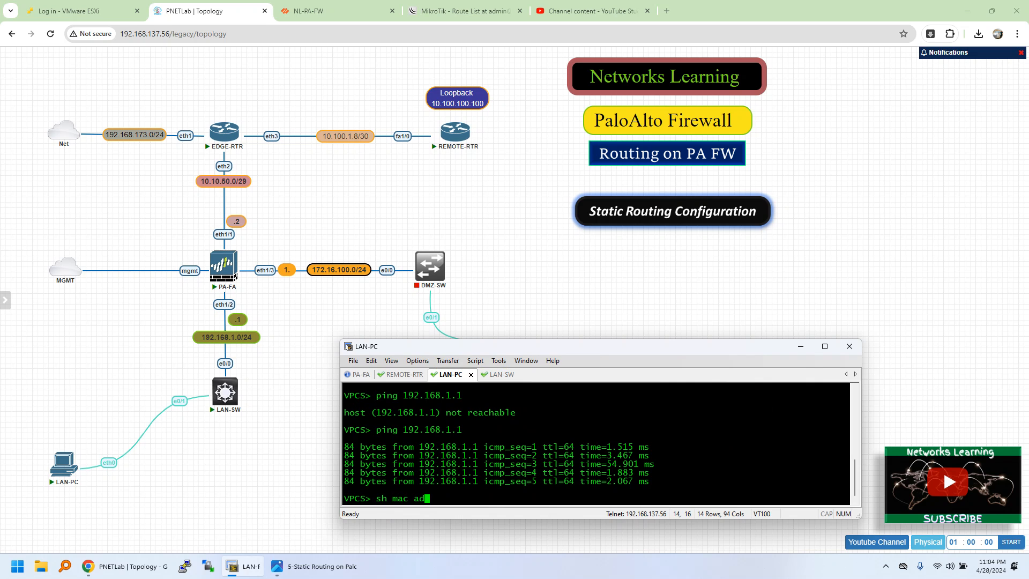
left_click(513, 374)
type("sh mac ad")
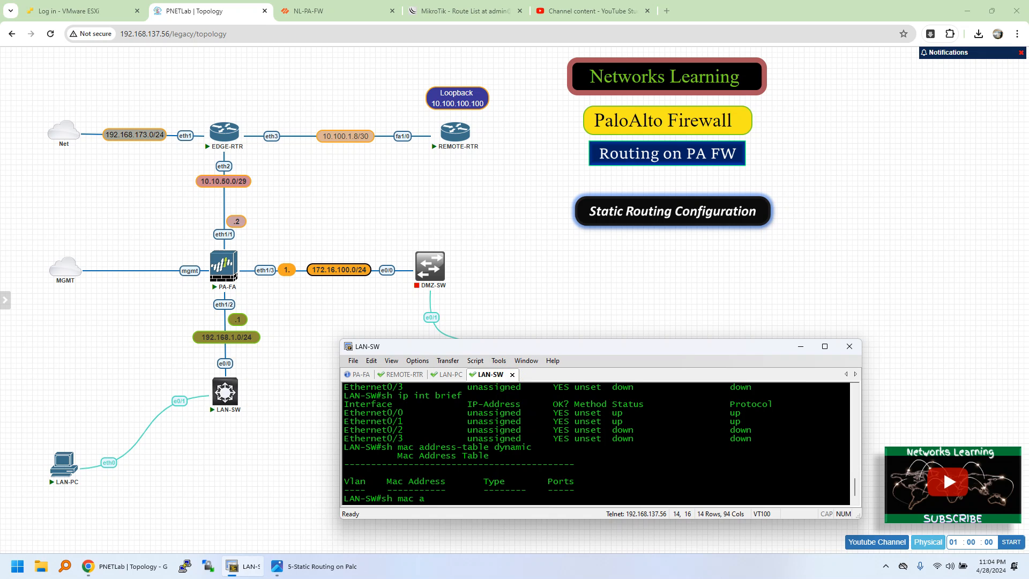
key("Tab")
type("d")
key("Tab")
key("Return")
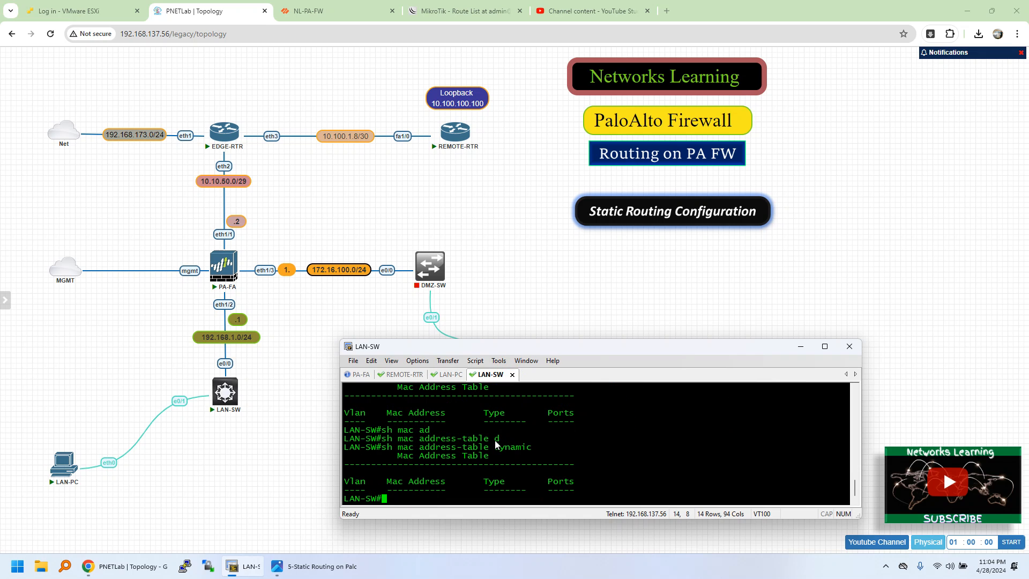
- Clear the stray sh mac ad command from the LAN-PC prompt and ping 192.168.1.1 again to generate traffic
left_click(450, 374)
type("d")
key("Return")
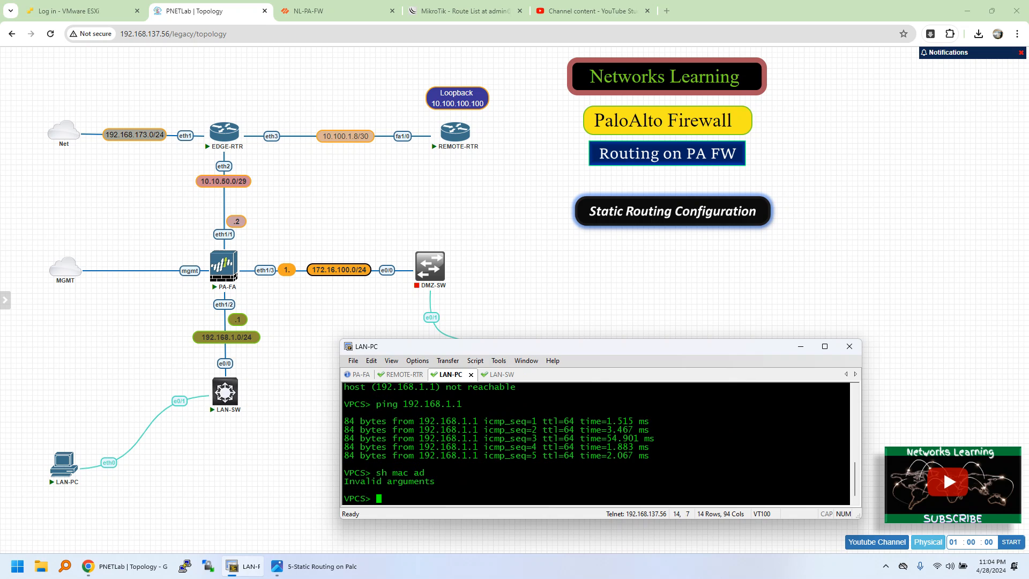
key("Up")
key("Up")
key("Return")
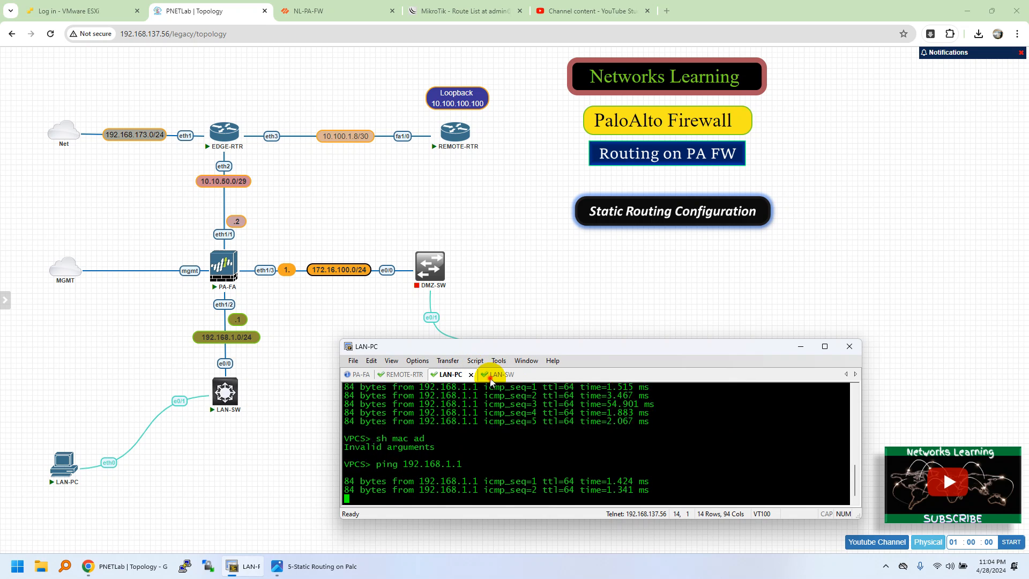
- Rerun sh mac address-table dynamic on LAN-SW and match the learned addresses to the topology's ports
left_click(490, 377)
key("Up")
key("Return")
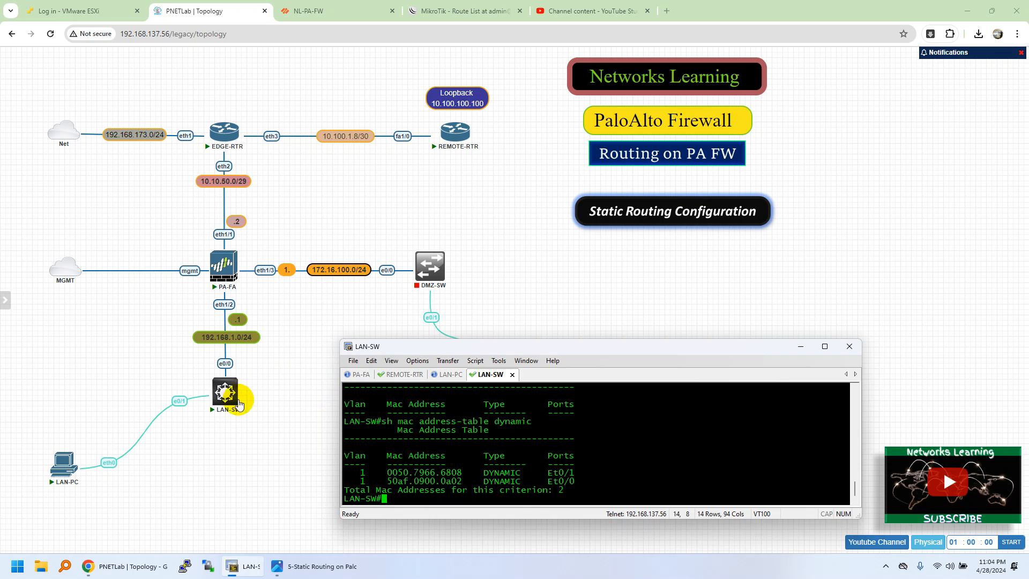
mouse_move(229, 286)
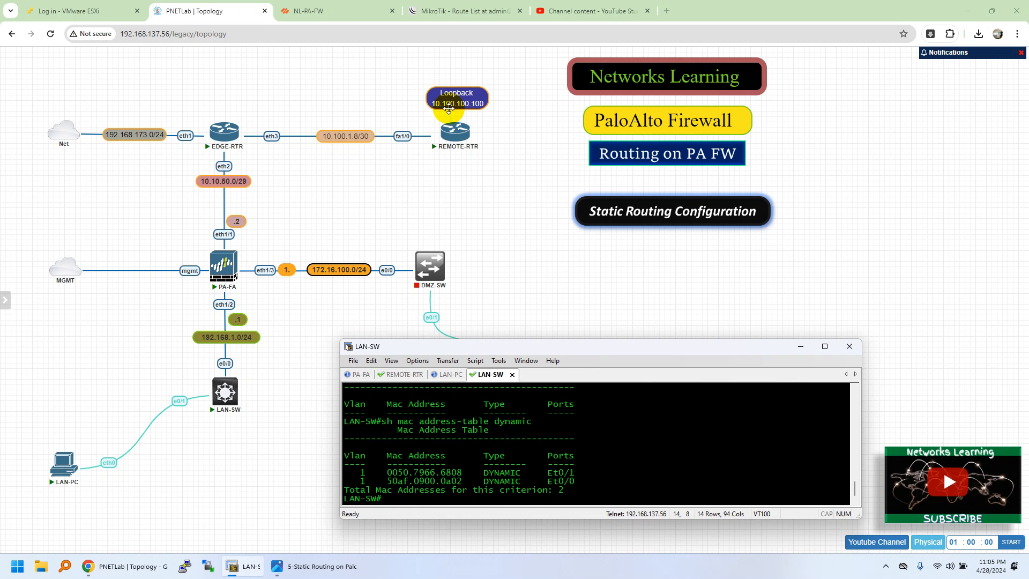
- Try to ping the remote loopback 10.100.100.100 from the LAN-SW console, repeating the command several times
key("Return")
key("Return")
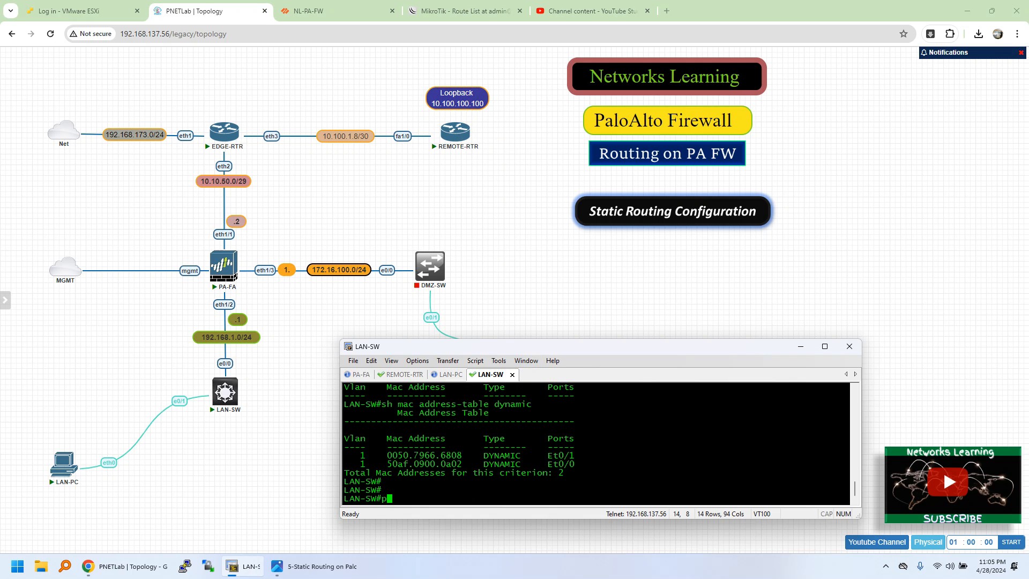
type("ping 10.100.100.100")
key("Return")
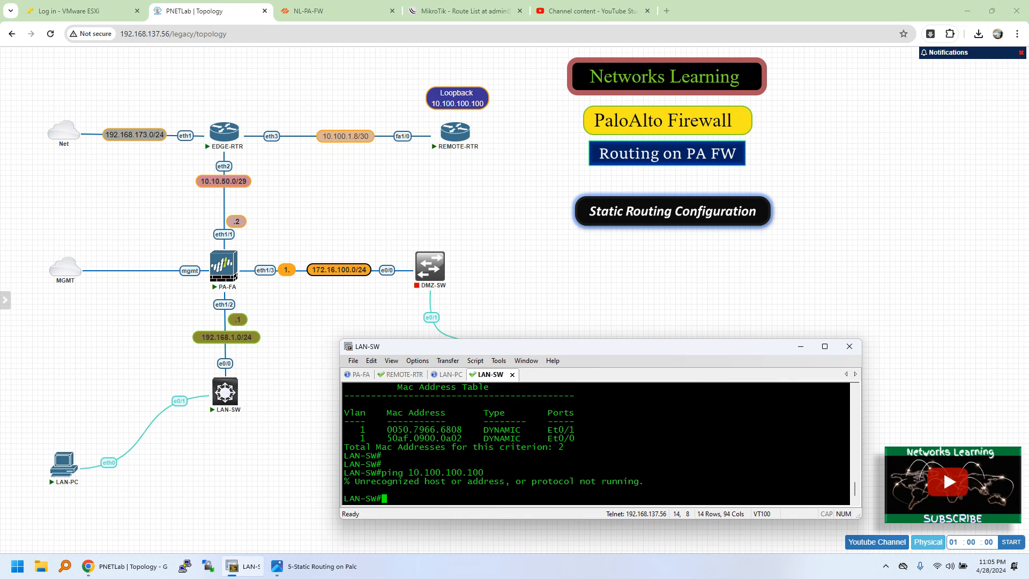
key("Up")
key("Return")
key("Up")
key("Return")
key("Up")
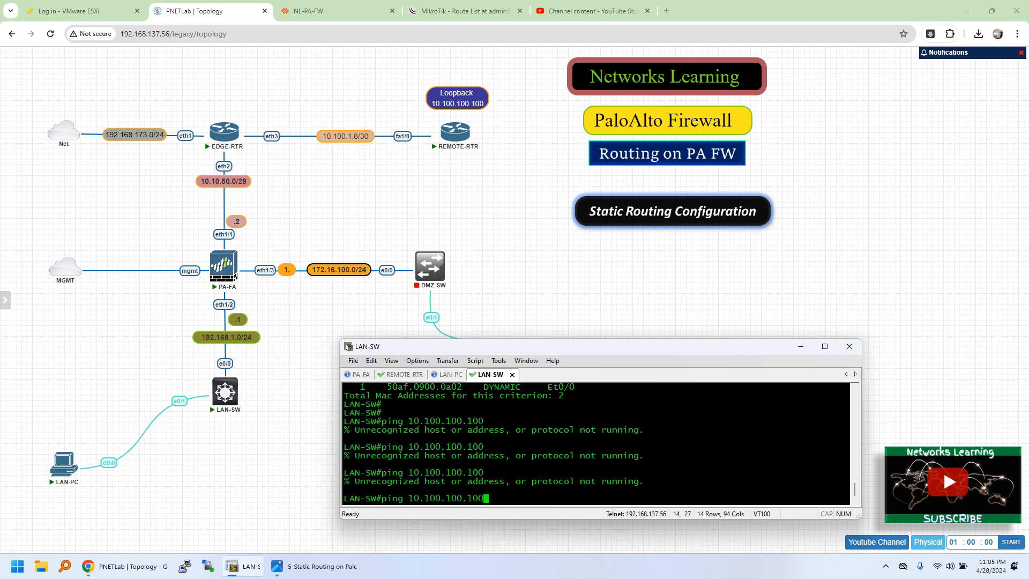
key("Return")
scroll(608, 420, "up", 5)
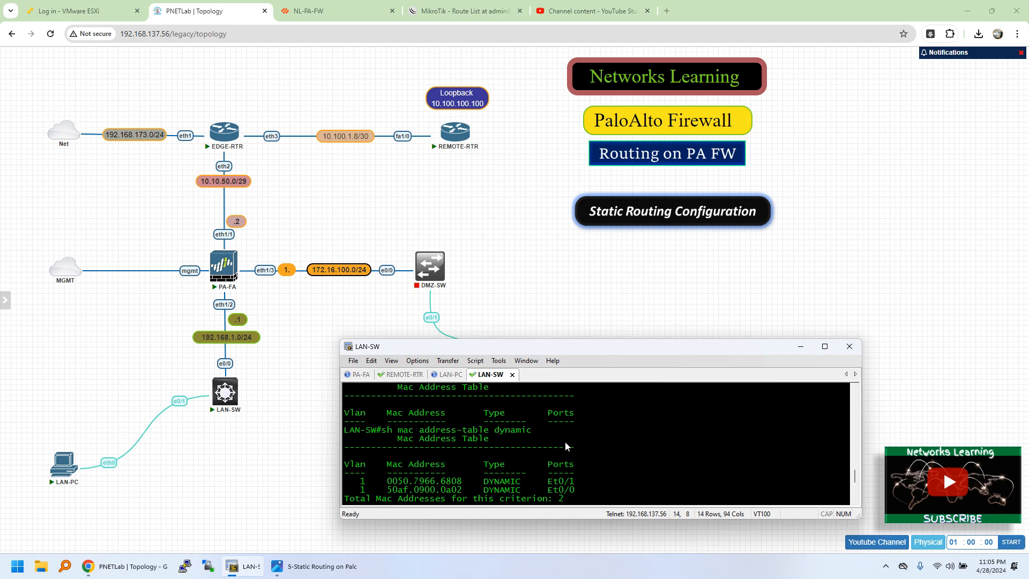
- Try the bare show and ip commands at the LAN-SW prompt
type("show")
key("Return")
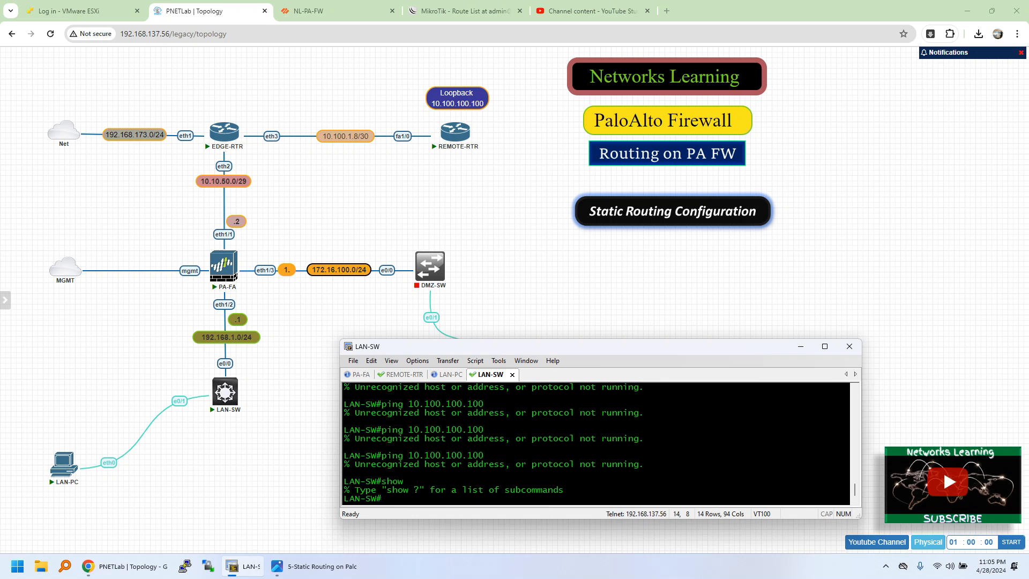
type("ip")
key("Return")
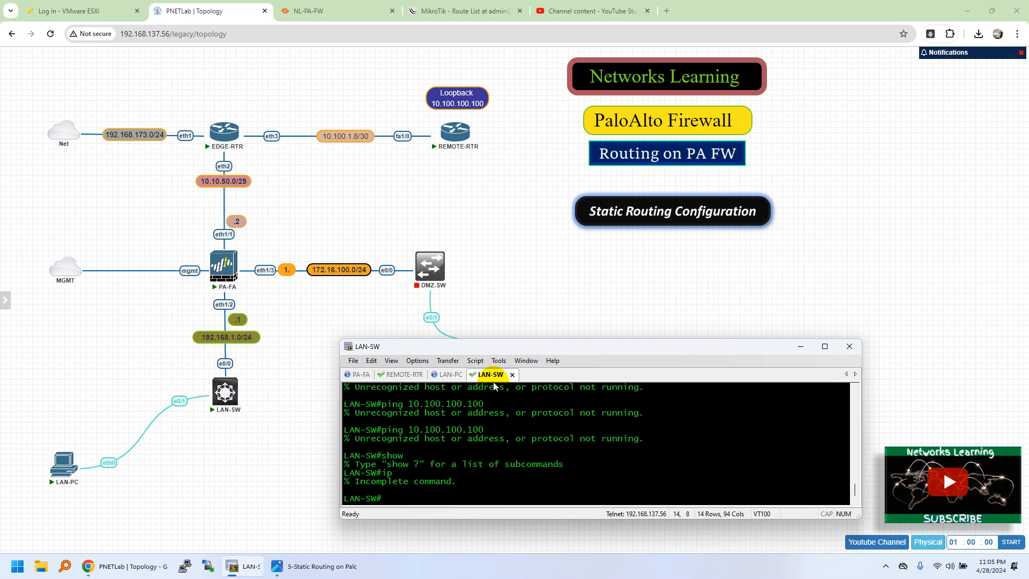
- Ping the remote loopback 10.100.100.100 from LAN-PC and start a continuous ping to it with the -t option
left_click(450, 374)
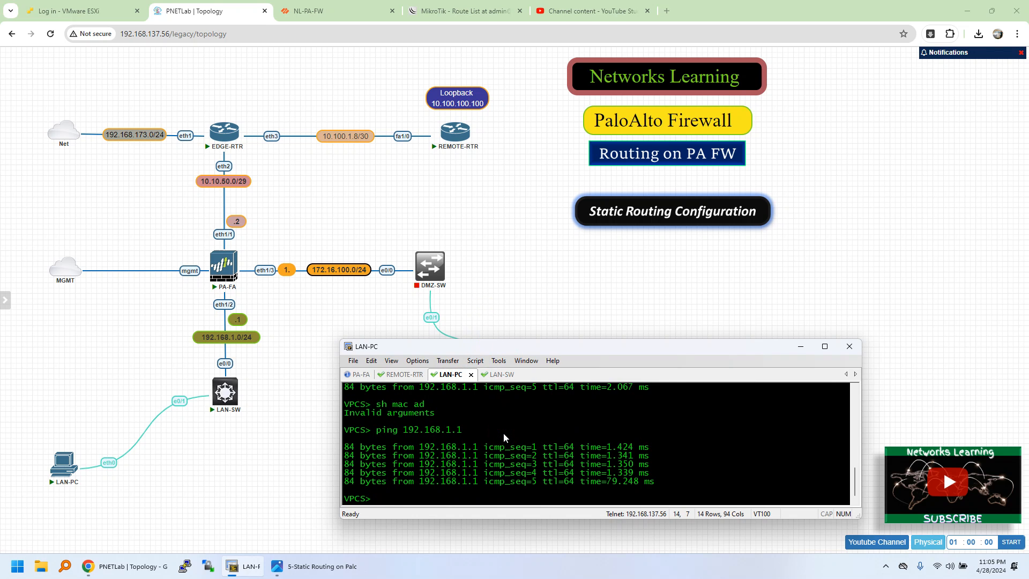
type("ping 10.100.100.100")
key("Return")
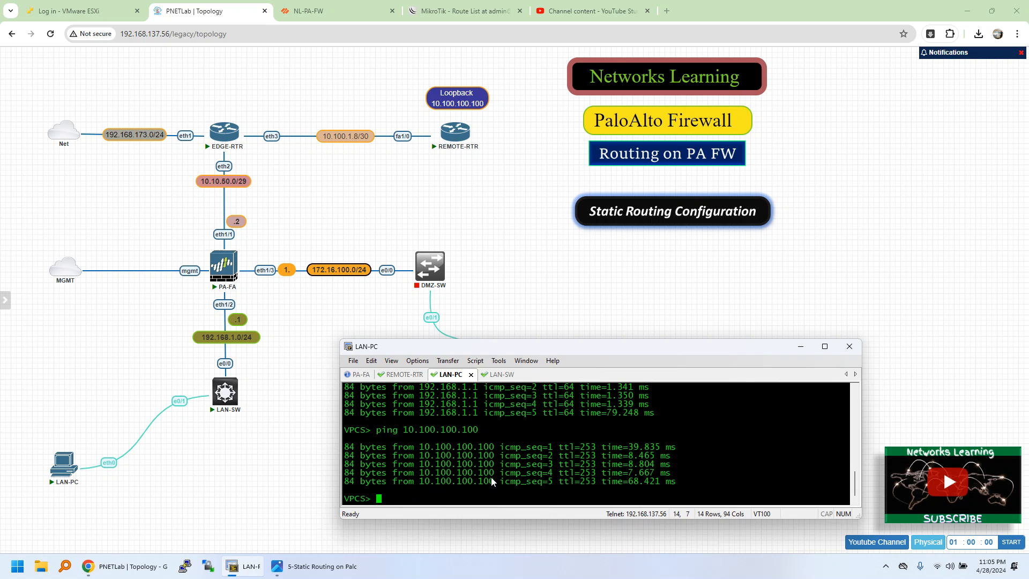
key("Up")
key("Return")
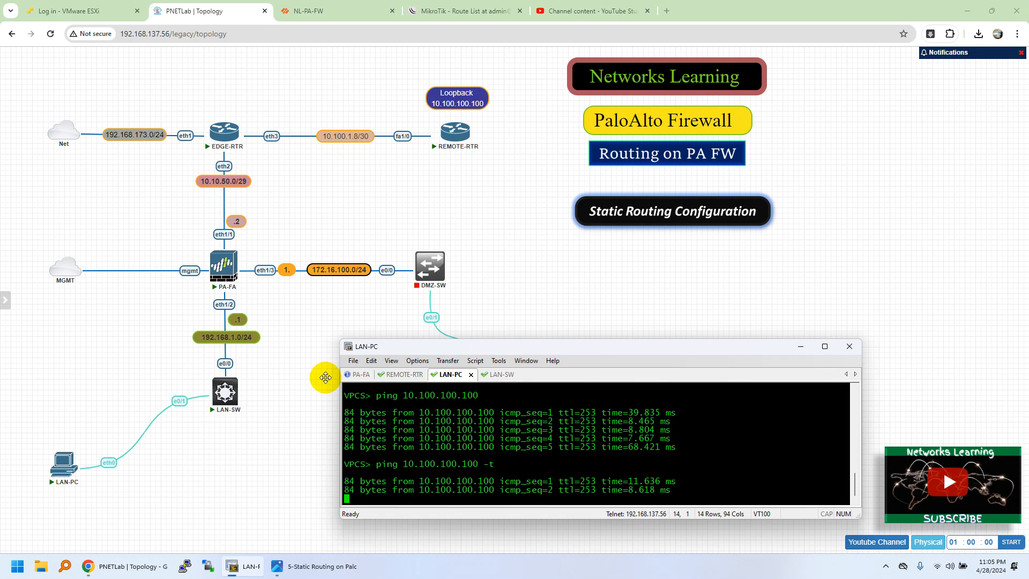
- Examine the LAN-to-WAN ping sessions to 10.100.100.100 in the firewall's Session Browser, and return to the PNETLab topology
mouse_move(232, 257)
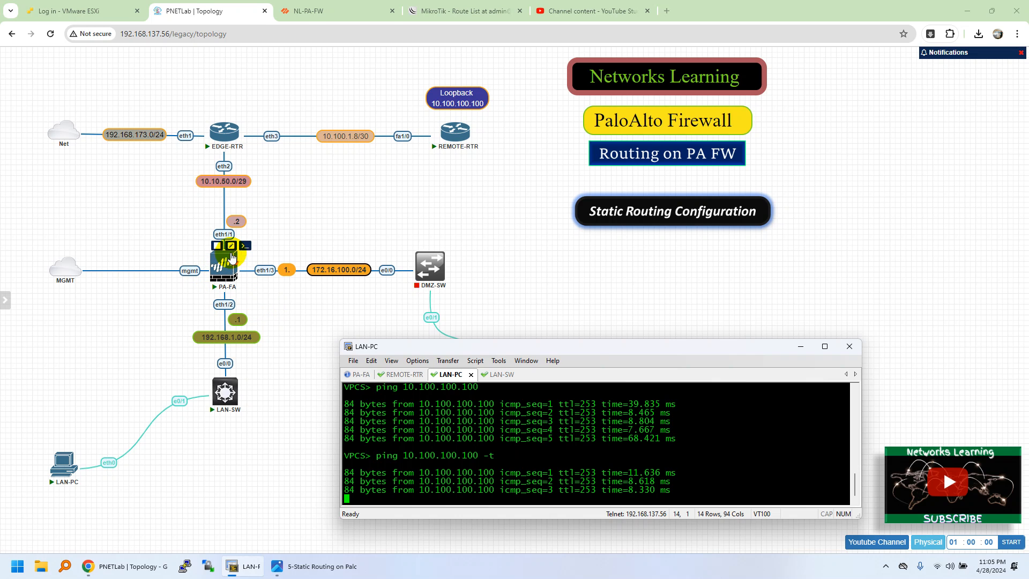
left_click(323, 11)
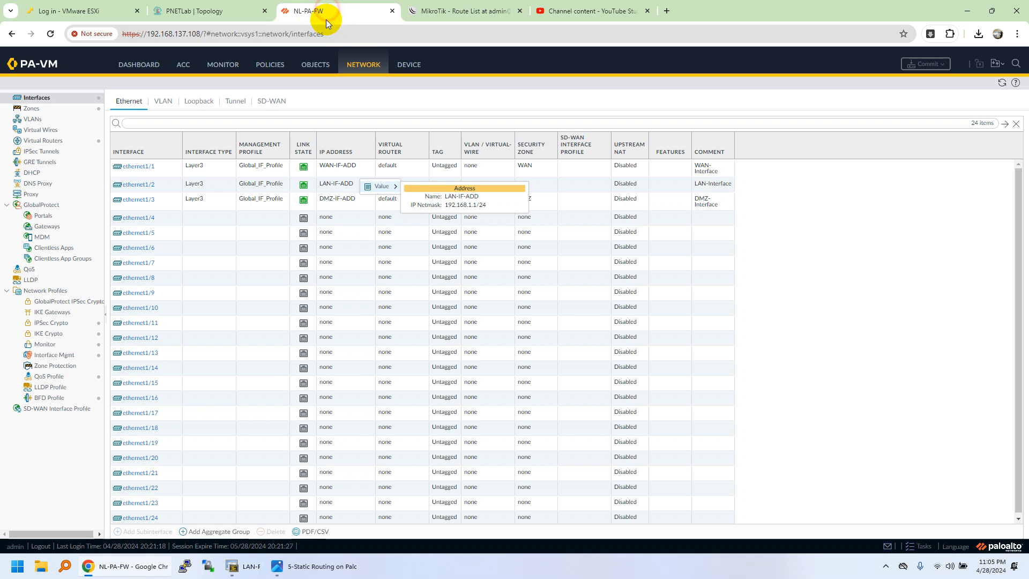
left_click(227, 65)
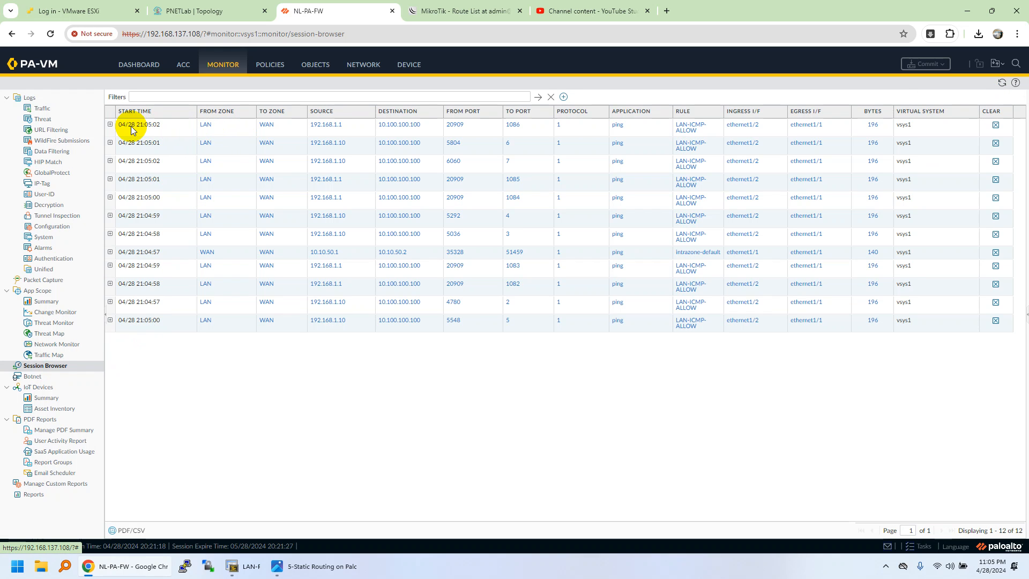
left_click(212, 126)
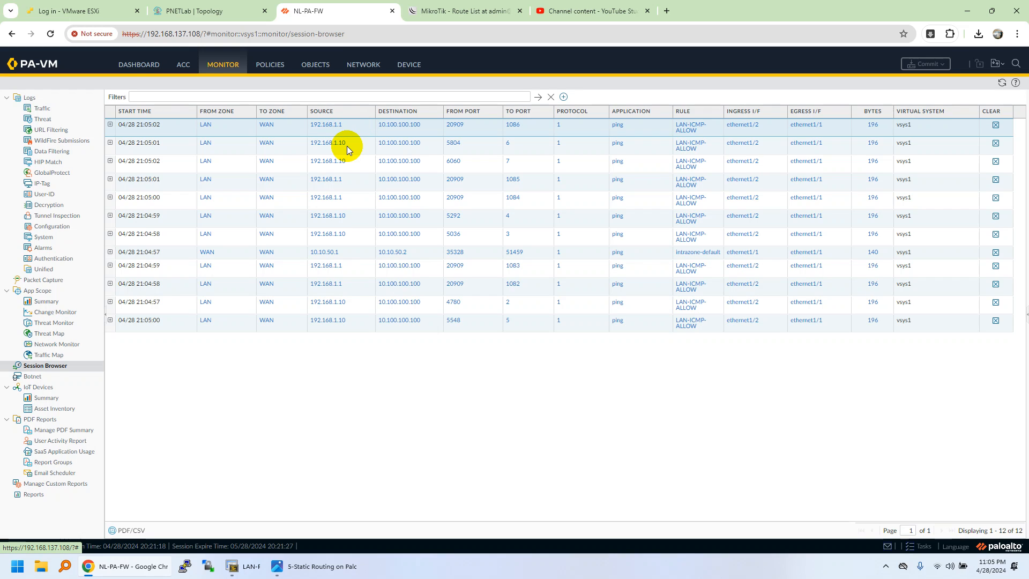
left_click(419, 147)
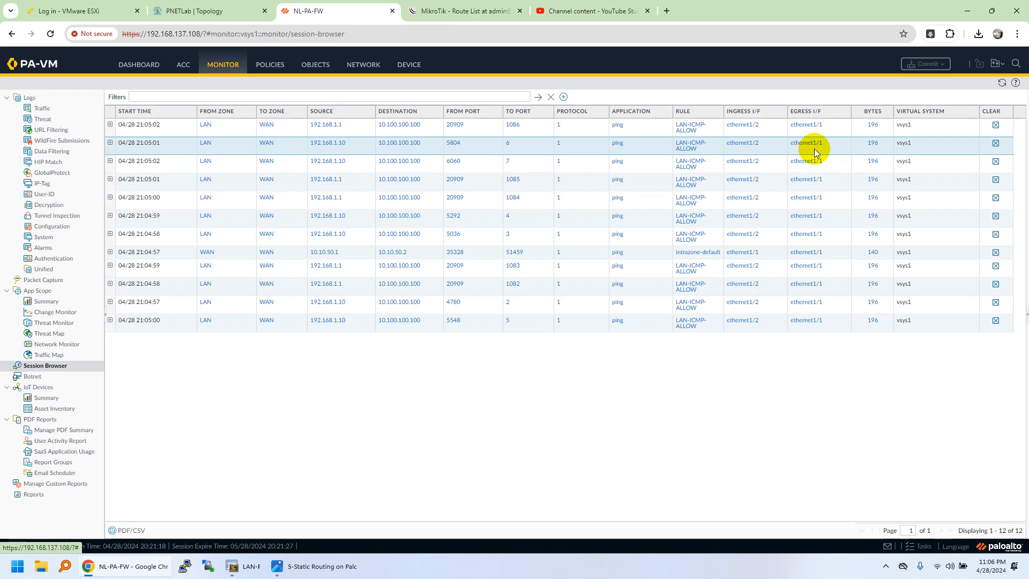
left_click(201, 10)
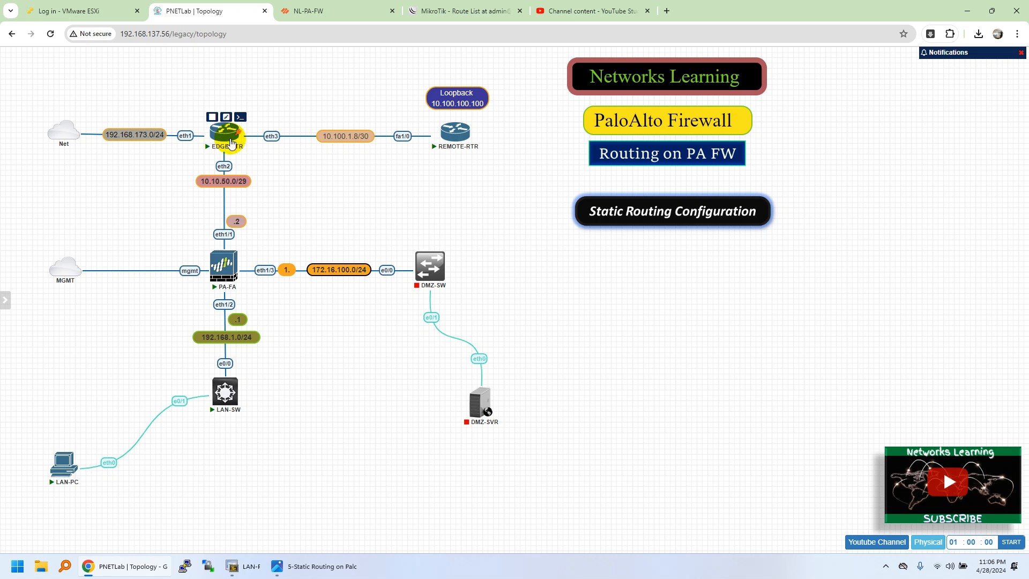